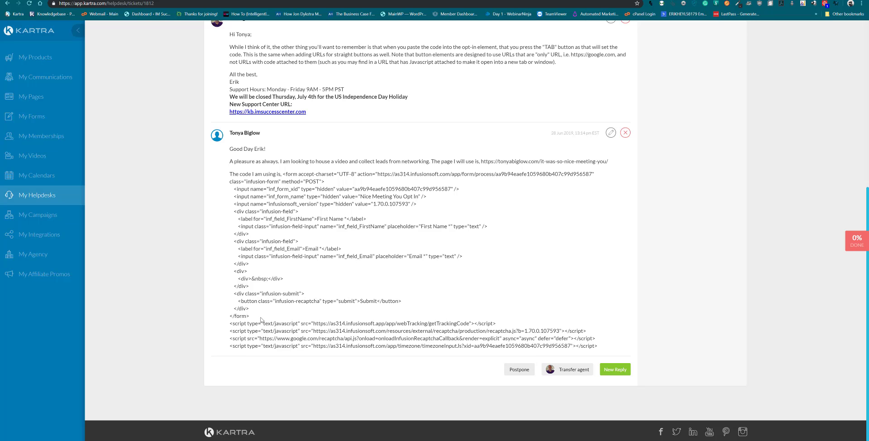
Select and copy the Infusionsoft form code from <form> to </form> in the Kartra support ticket
drag(250, 316, 282, 173)
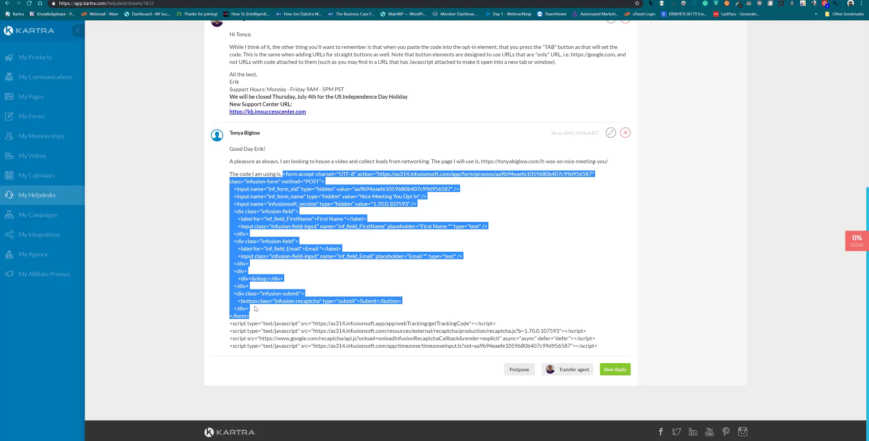
Add an Advanced Optin element to the row and paste the Infusionsoft code into Form Code
click(158, 0)
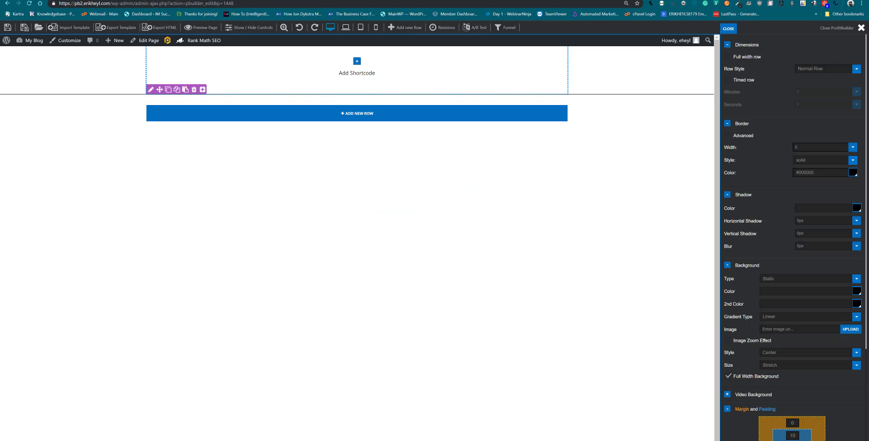
click(358, 63)
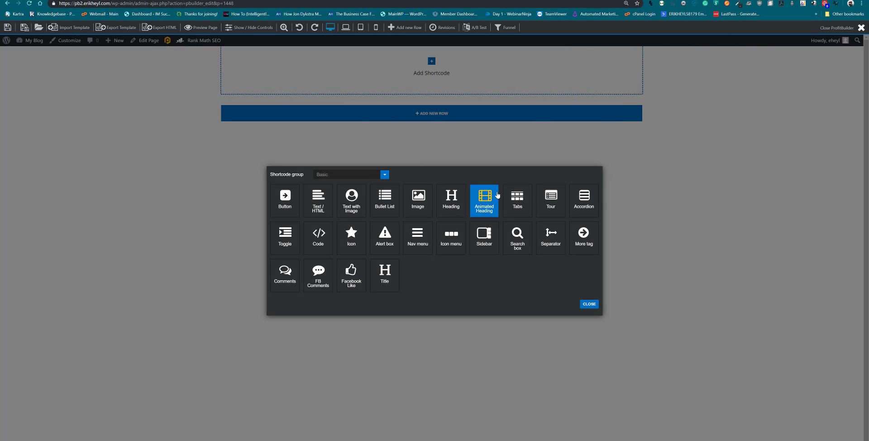
click(385, 175)
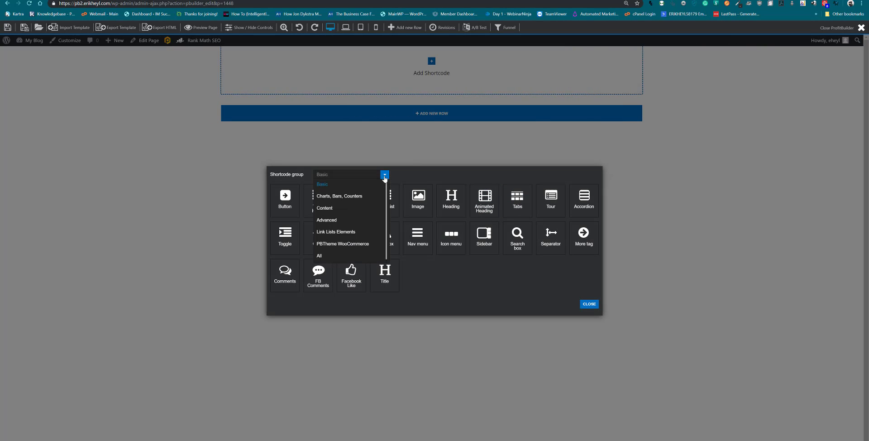
click(343, 221)
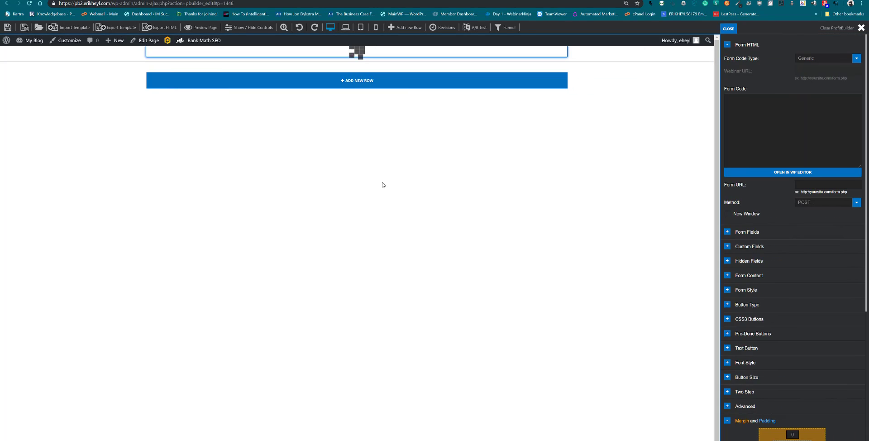
click(744, 125)
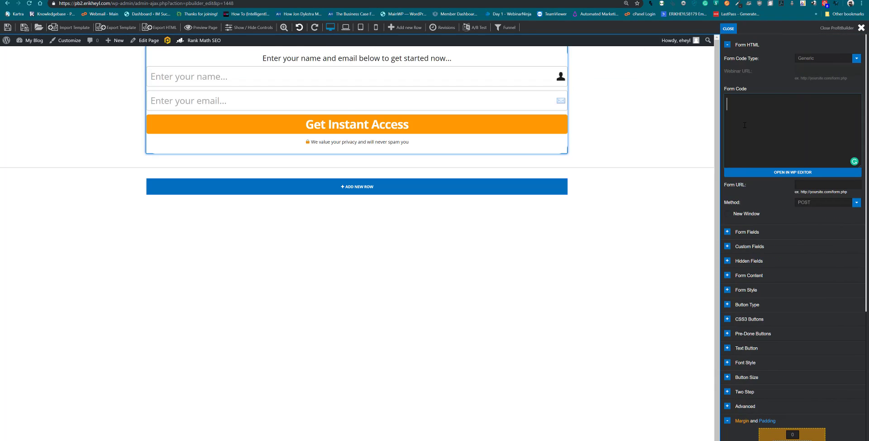
key(ctrl+v)
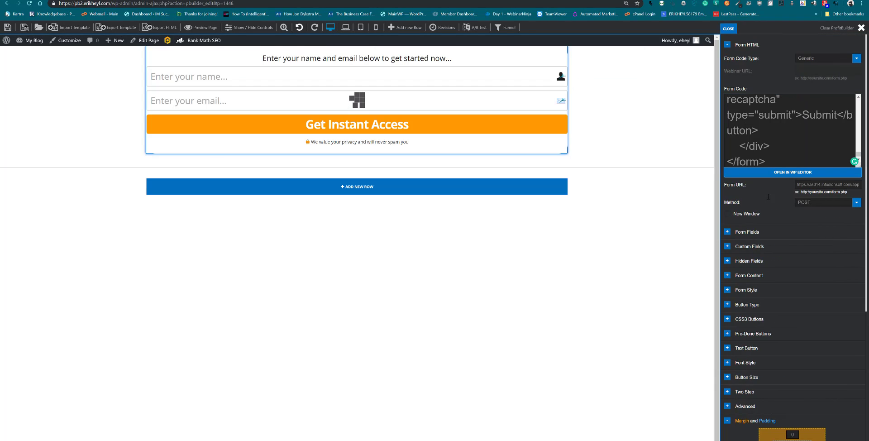
Map the Email field to inf_field_Email and the Name field to inf_field_FirstName
click(728, 232)
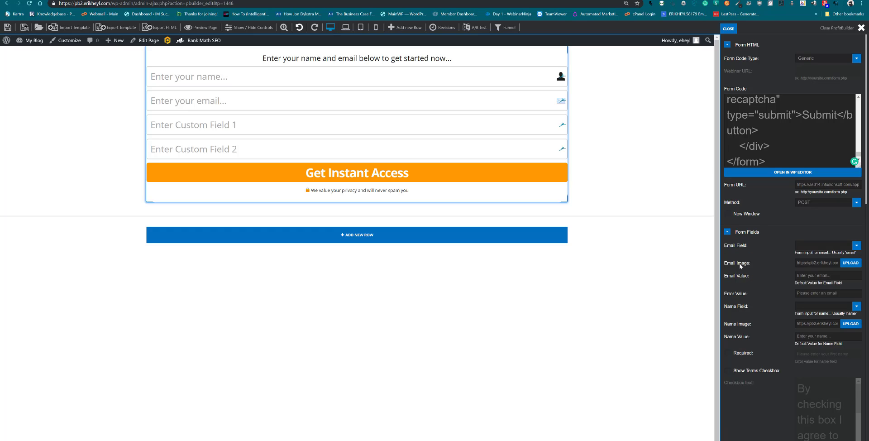
click(822, 246)
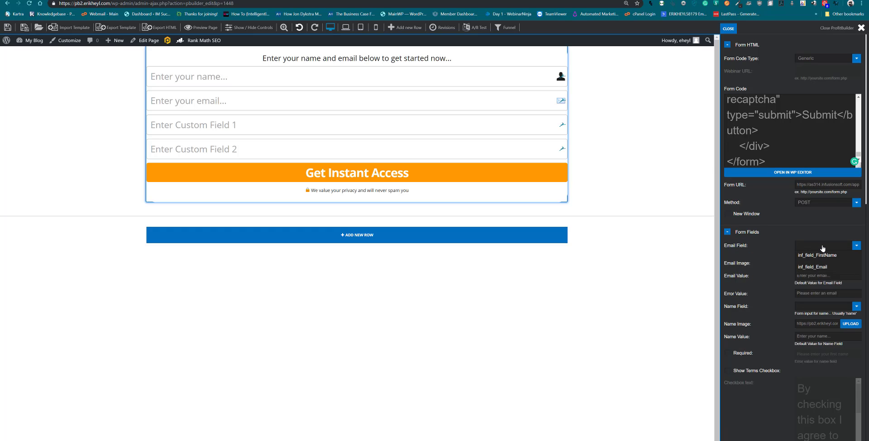
click(817, 267)
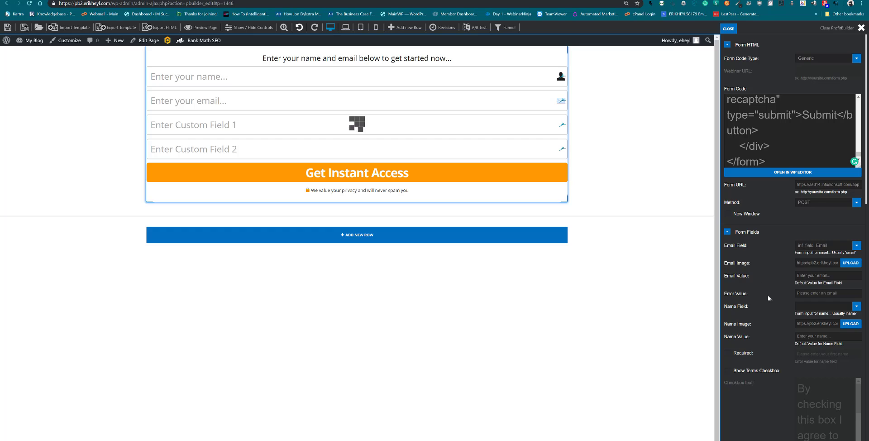
click(811, 307)
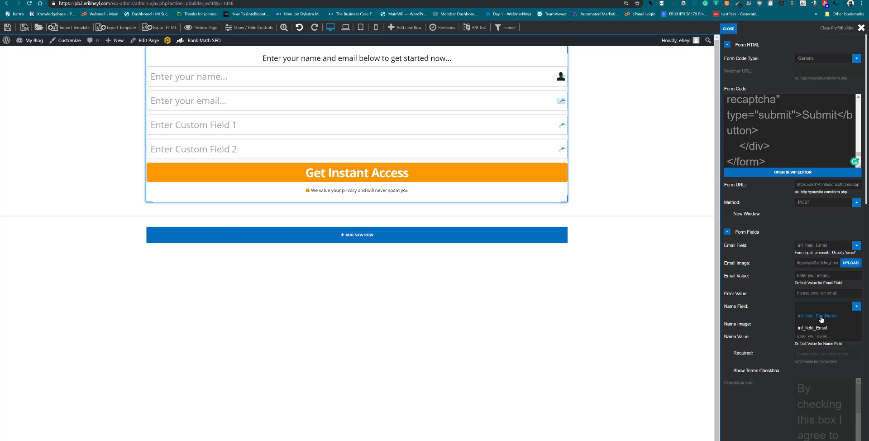
click(821, 316)
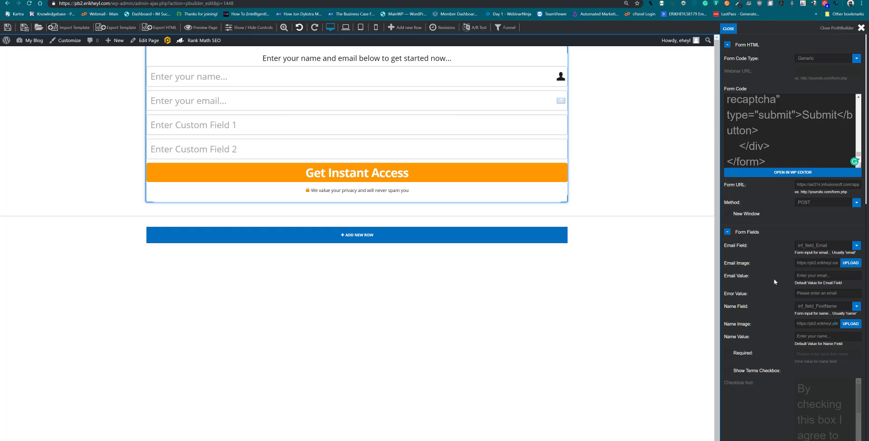
Delete Custom Field 1 and Custom Field 2 from the optin form
scroll(774, 282, down, 2)
scroll(774, 279, down, 5)
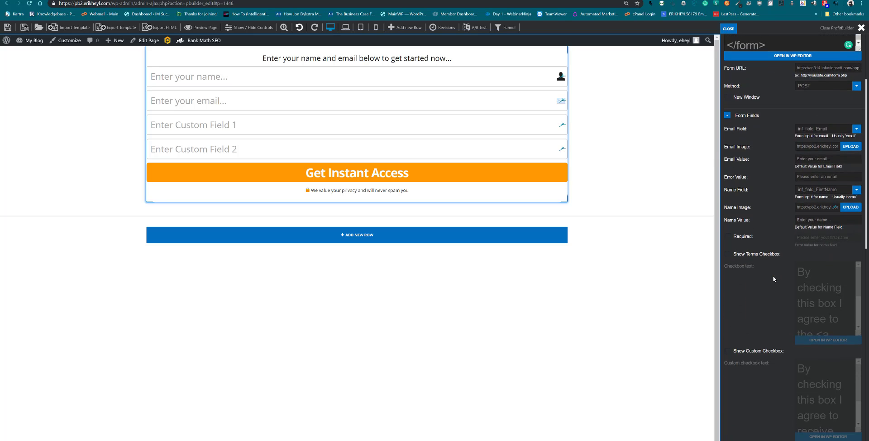
scroll(772, 275, down, 3)
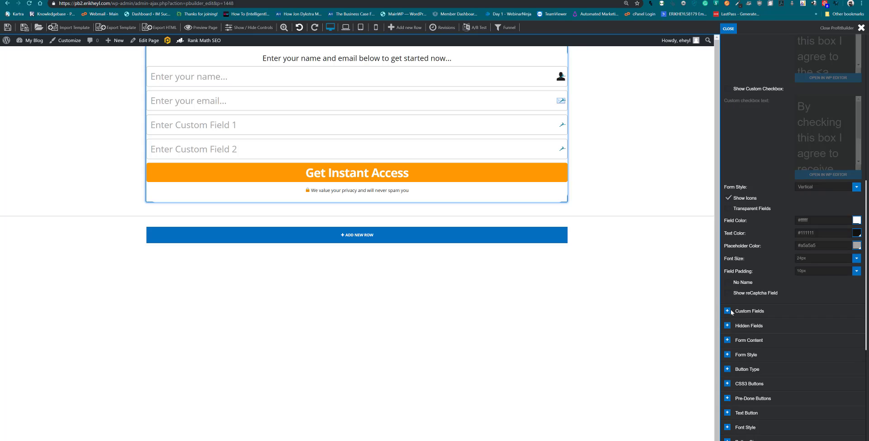
click(727, 312)
scroll(733, 307, down, 1)
scroll(733, 310, down, 1)
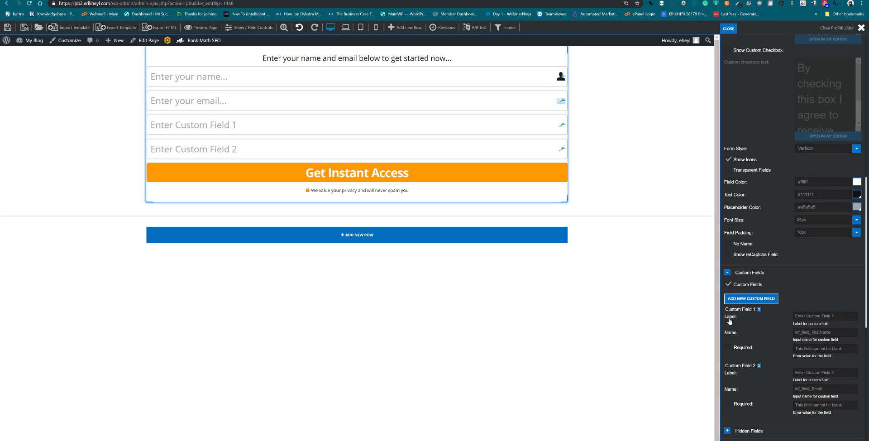
click(759, 310)
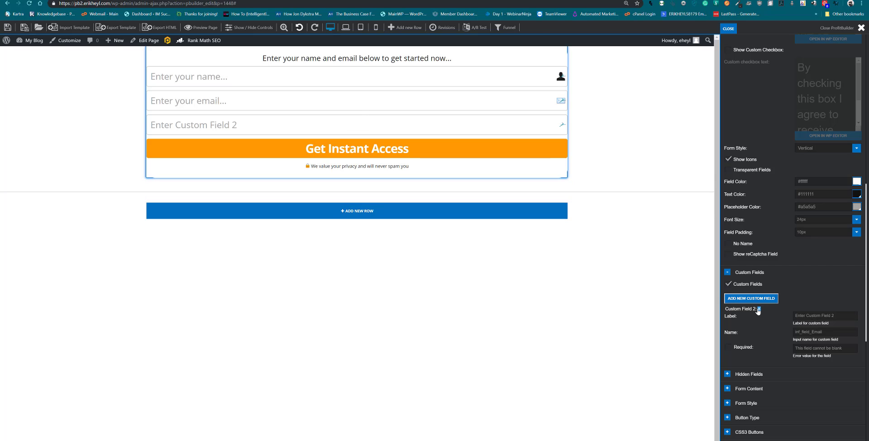
click(759, 309)
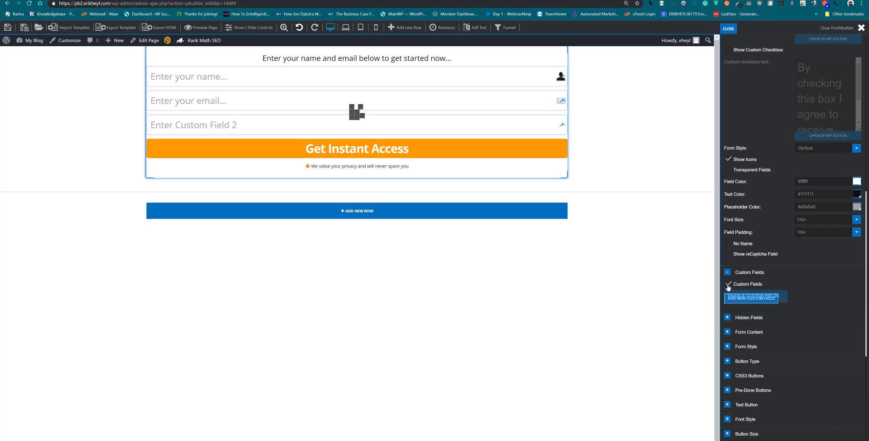
Untick Custom Fields and save the page
click(727, 285)
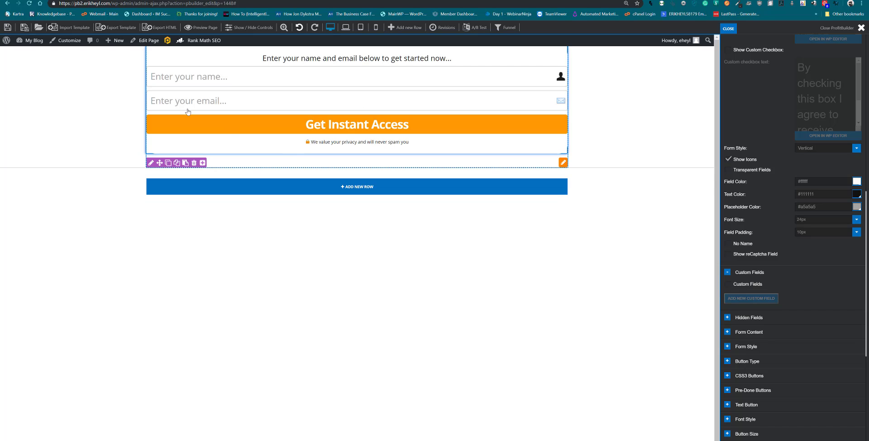
click(6, 30)
right_click(202, 31)
Open the live page preview in a new tab and submit a test name and email through Get Instant Access
click(211, 36)
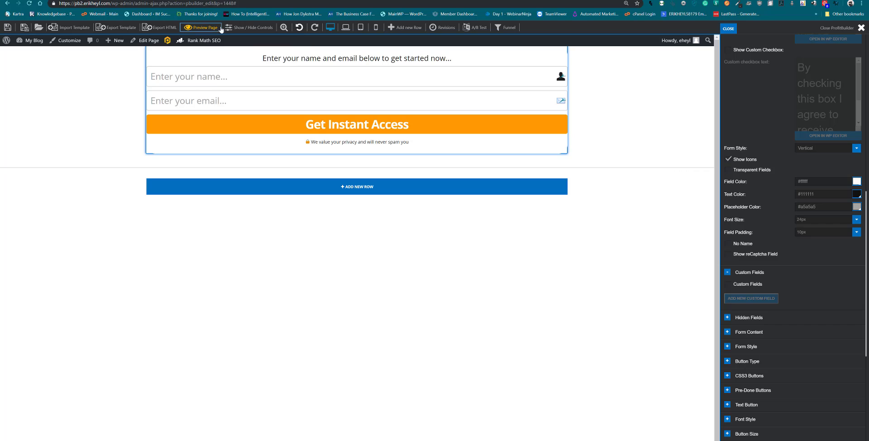
click(235, 0)
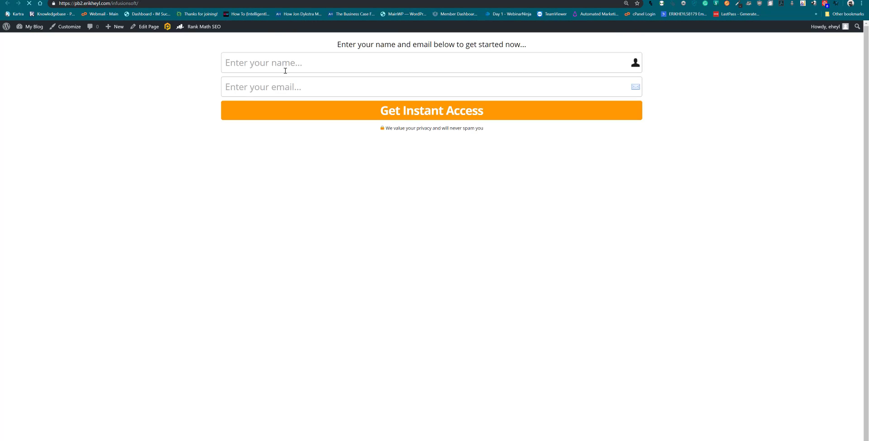
click(290, 63)
text(ted)
key(Tab)
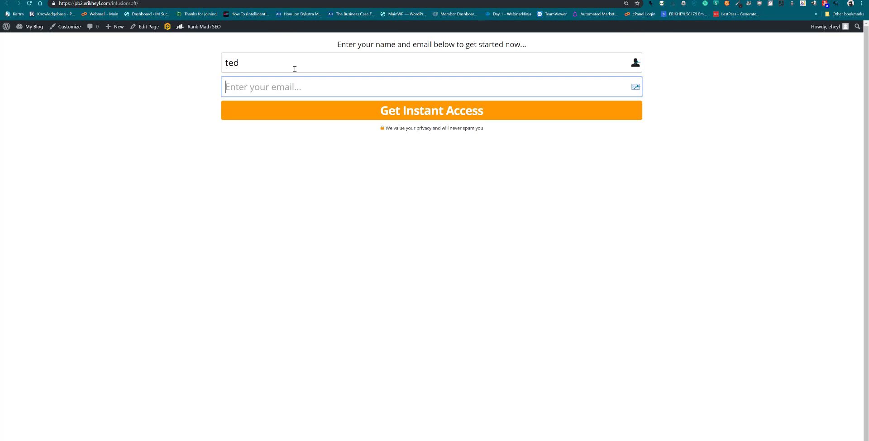
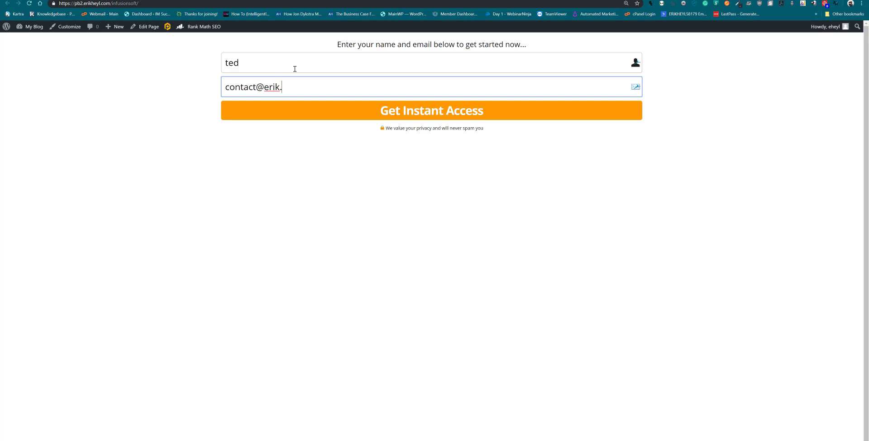
click(296, 109)
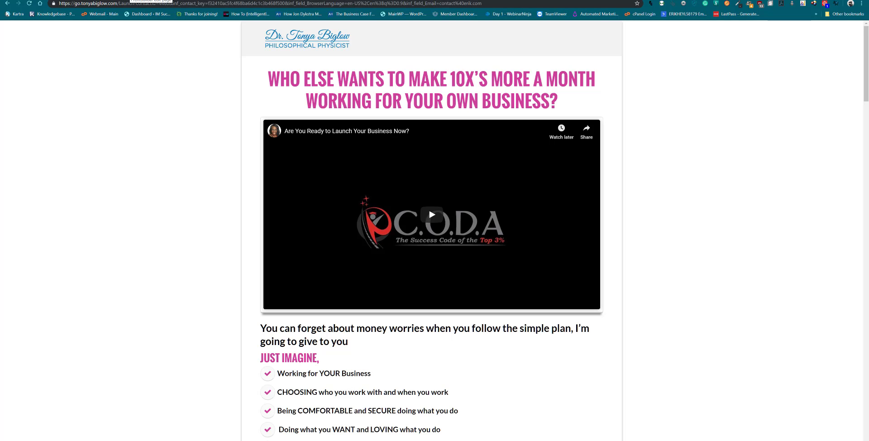
Select and copy the complete Infusionsoft code, including the script tags, from the support ticket
click(130, 0)
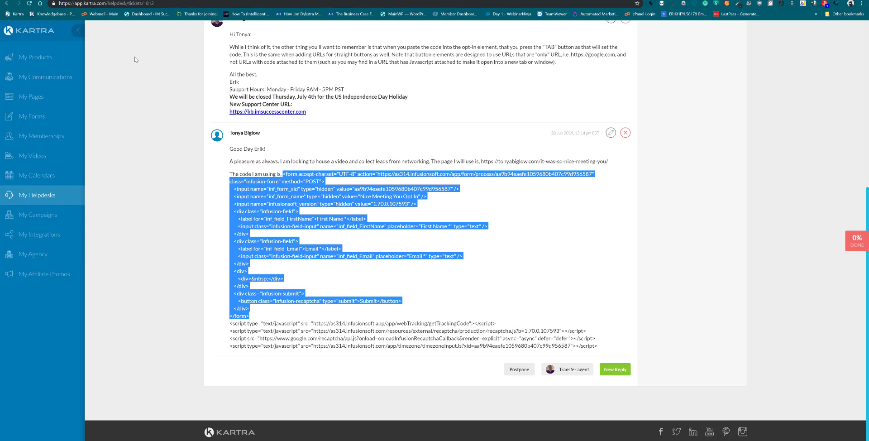
click(288, 184)
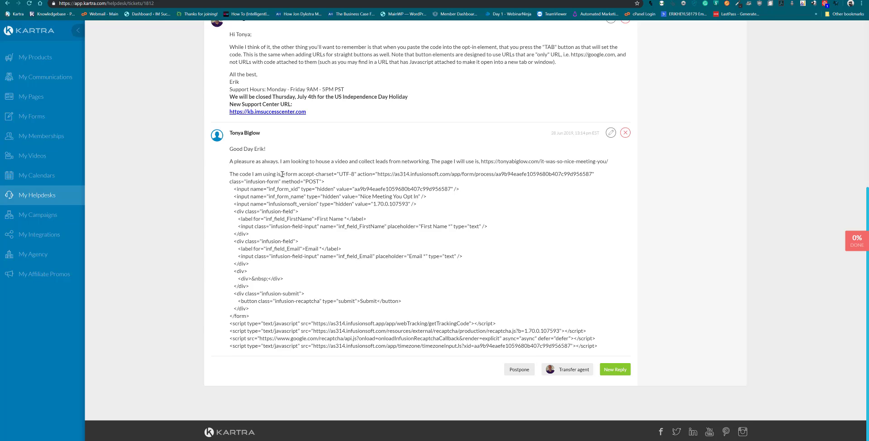
drag(283, 174, 608, 348)
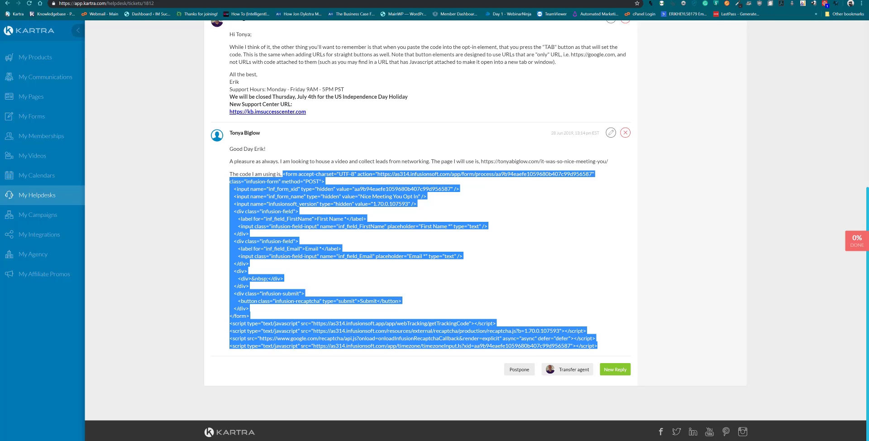
Delete the old optin form element from the page and save
click(240, 0)
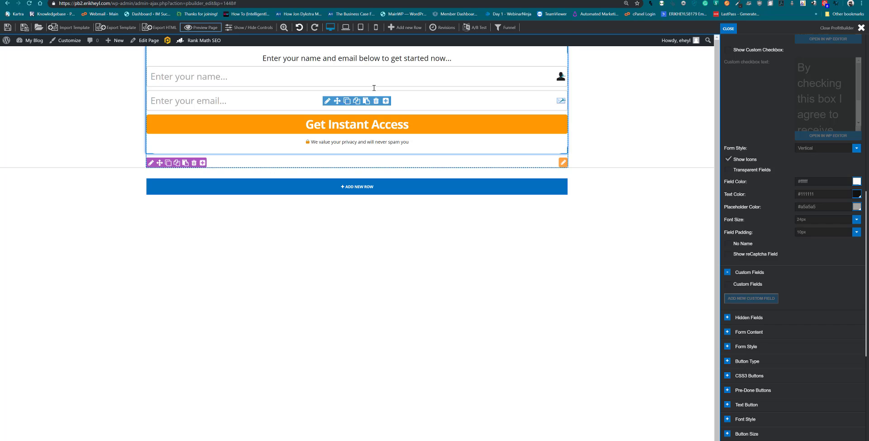
click(376, 101)
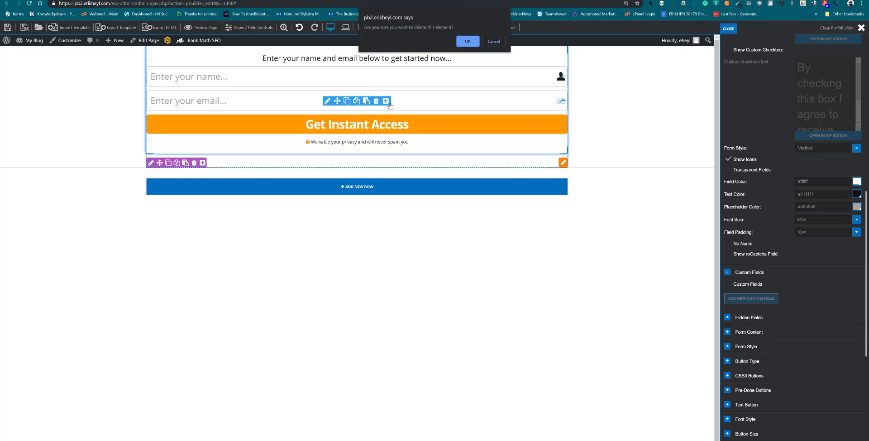
click(465, 40)
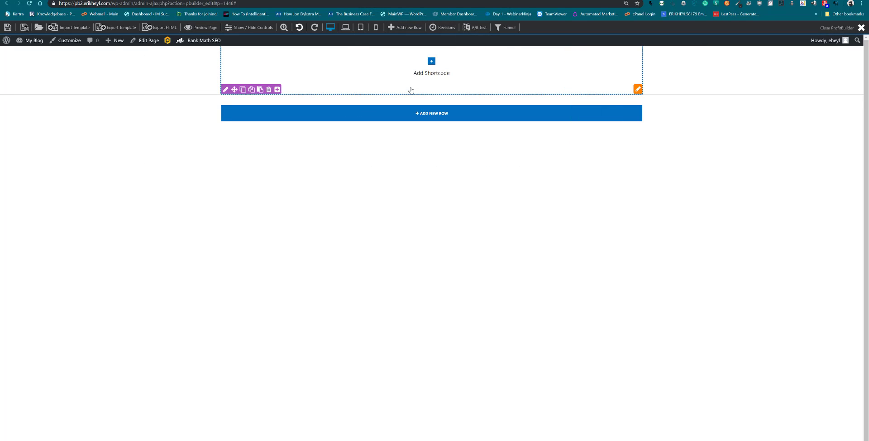
click(11, 28)
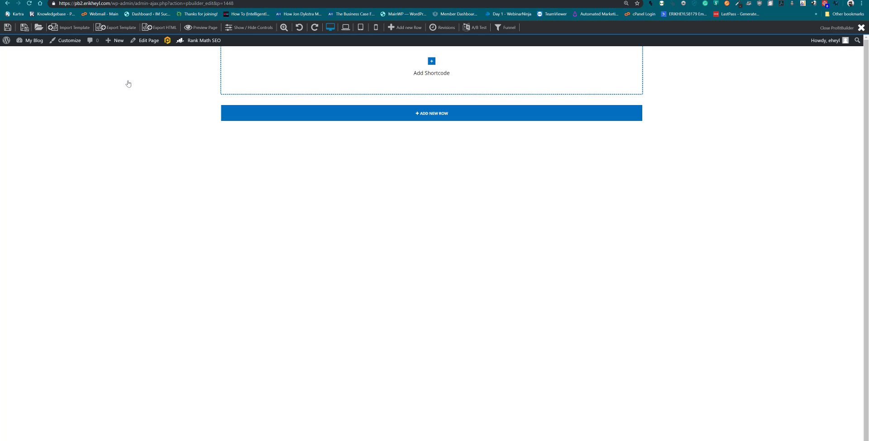
Add an Optin element from the Advanced shortcode group to the empty row
click(432, 62)
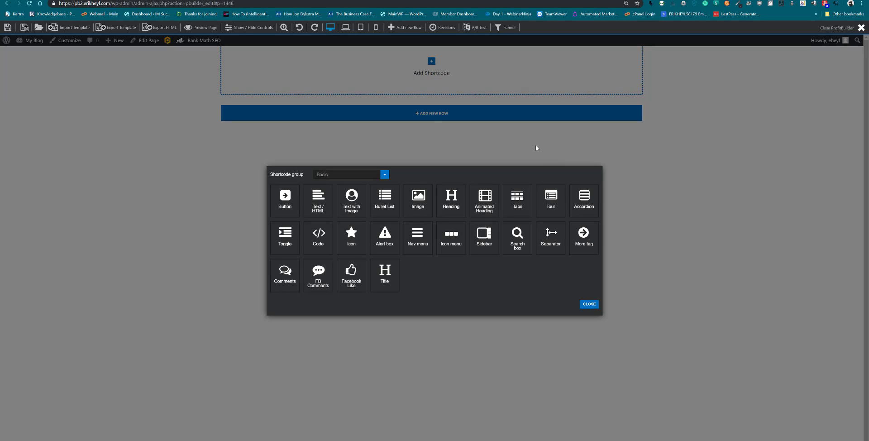
click(379, 176)
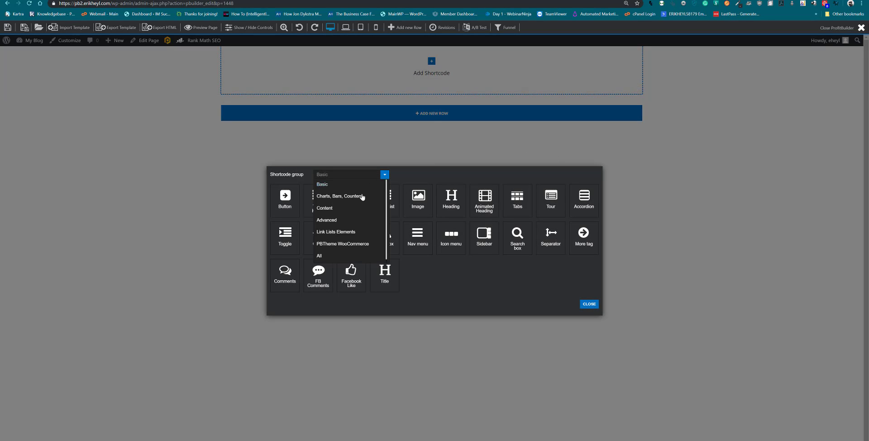
click(327, 220)
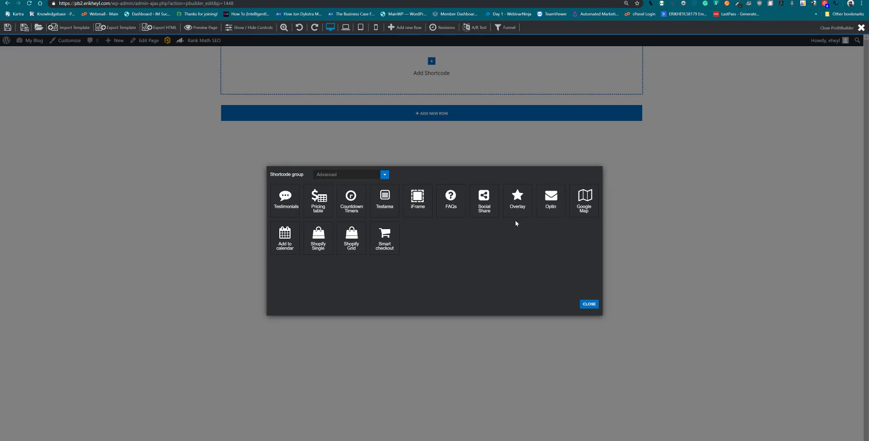
click(543, 206)
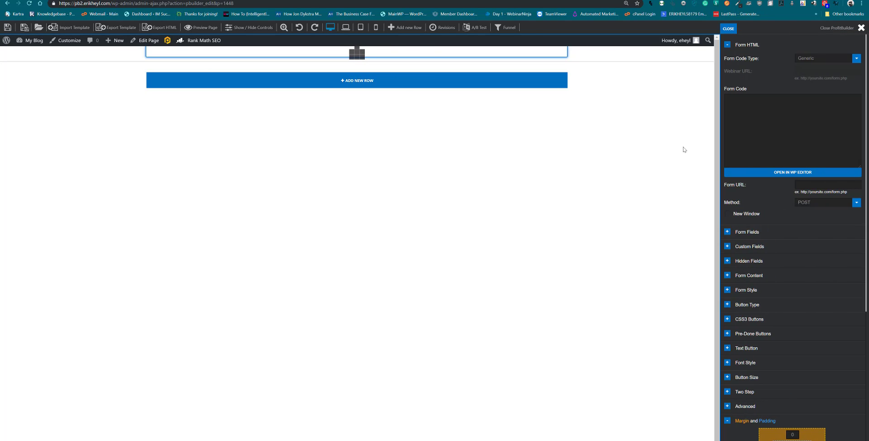
click(765, 131)
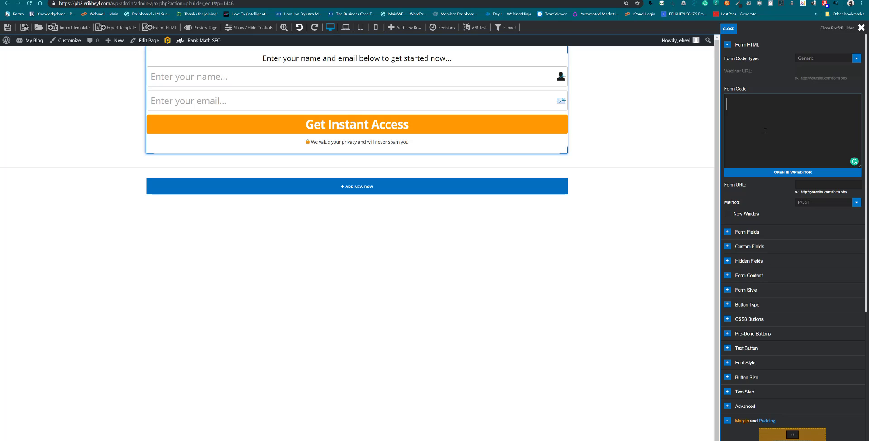
Copy the selected Infusionsoft form code from the Kartra support ticket
click(39, 1)
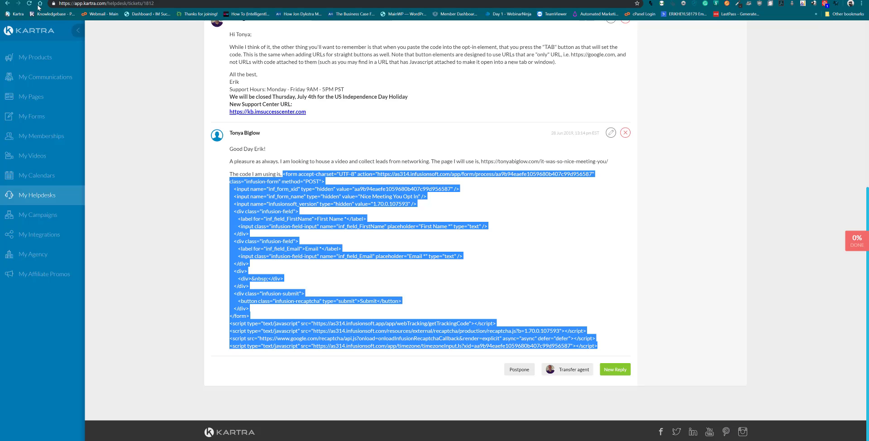
right_click(278, 195)
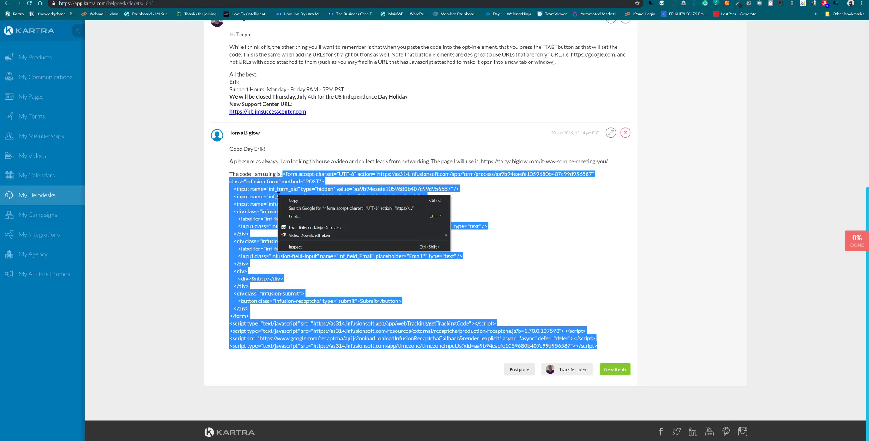
click(299, 200)
click(136, 1)
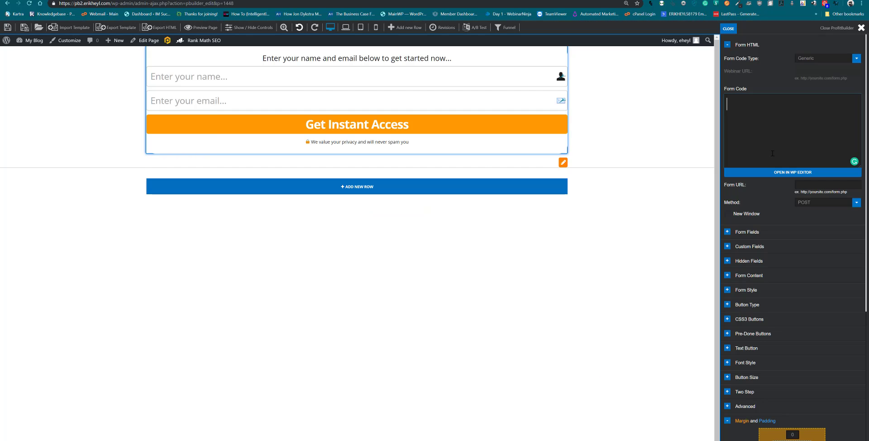
Paste the Infusionsoft code into the Optin's Form Code box and confirm it ends with </form>
key(ctrl+v)
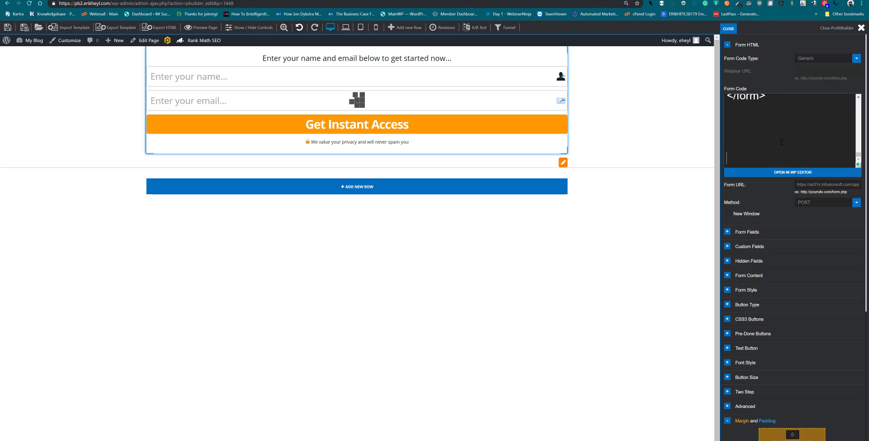
scroll(787, 140, up, 1)
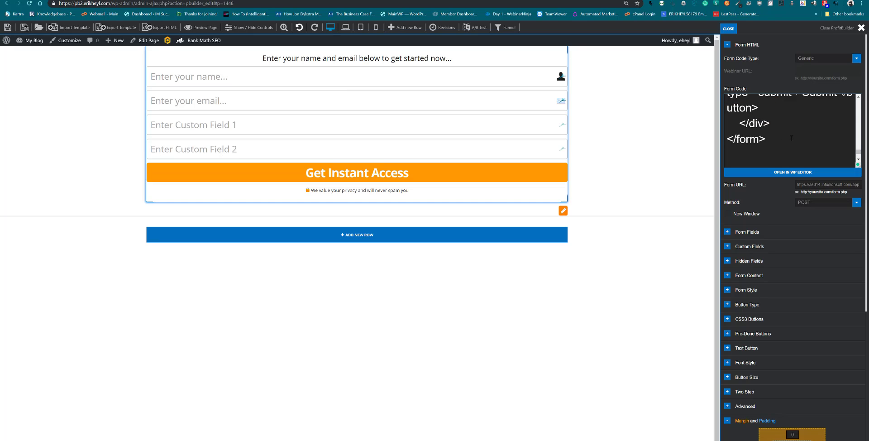
scroll(791, 138, up, 3)
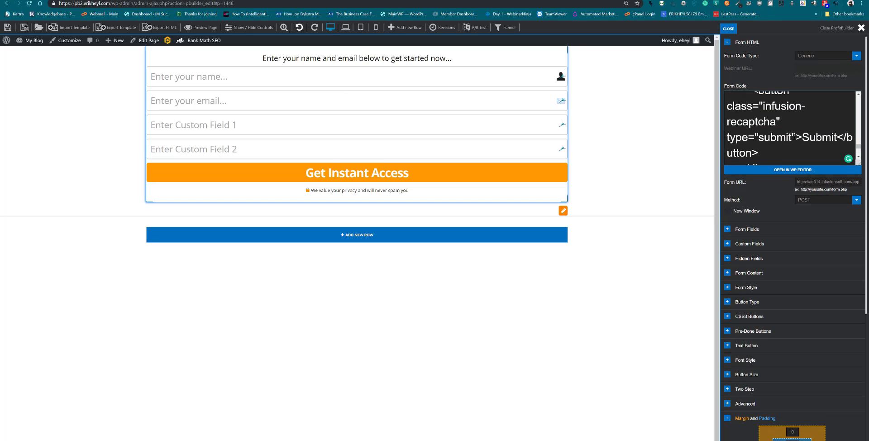
scroll(794, 129, down, 1)
scroll(859, 129, up, 3)
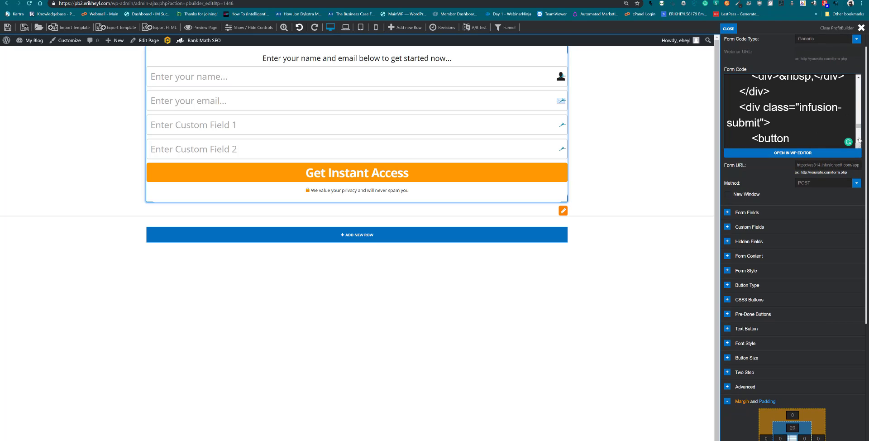
scroll(859, 139, down, 5)
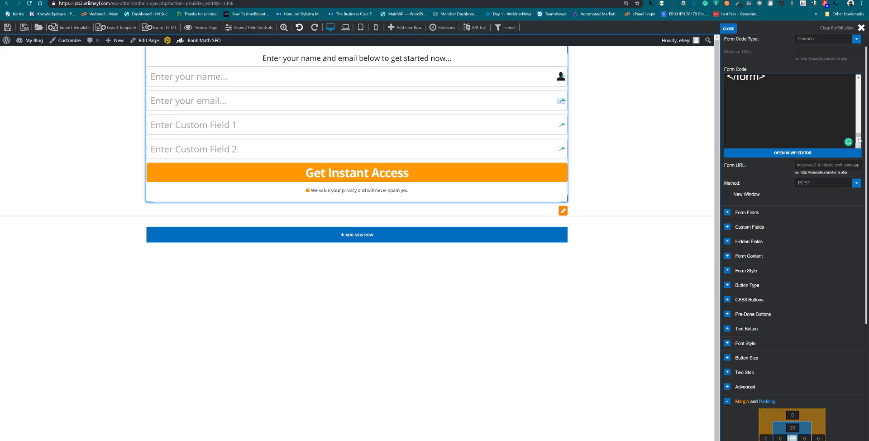
click(199, 0)
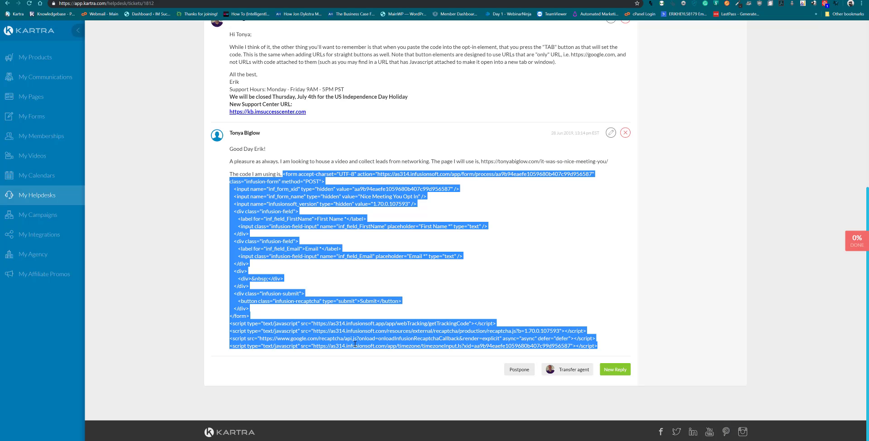
click(149, 0)
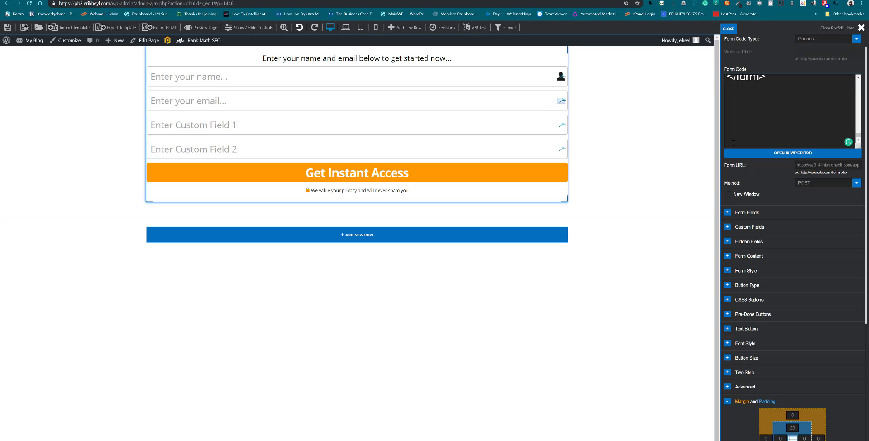
Map the Optin's Email field to inf_field_Email and Name field to inf_field_FirstName
click(727, 211)
click(845, 228)
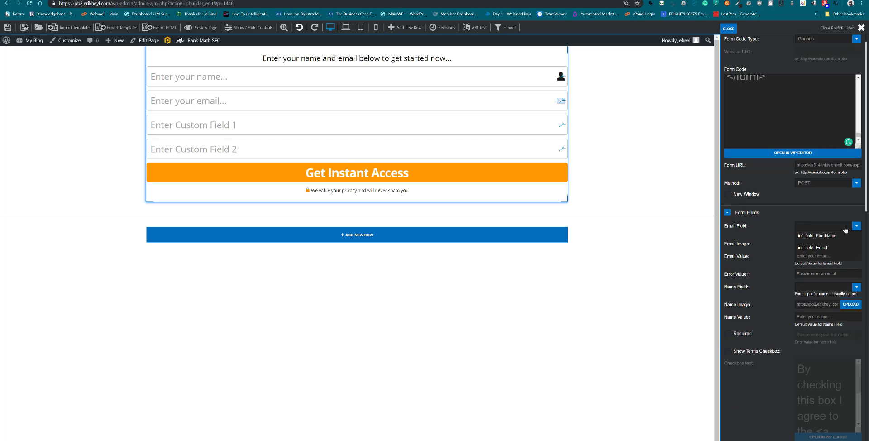
click(821, 248)
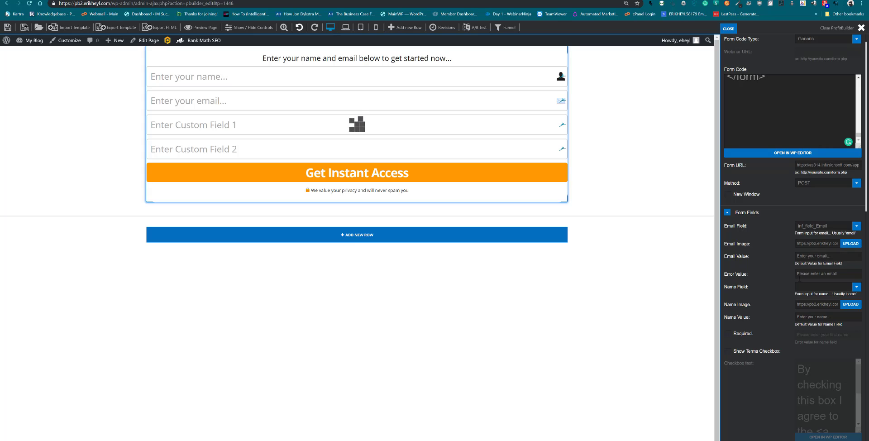
click(824, 287)
click(814, 296)
Delete Custom Field 1 and Custom Field 2, then untick Custom Fields
scroll(792, 271, down, 3)
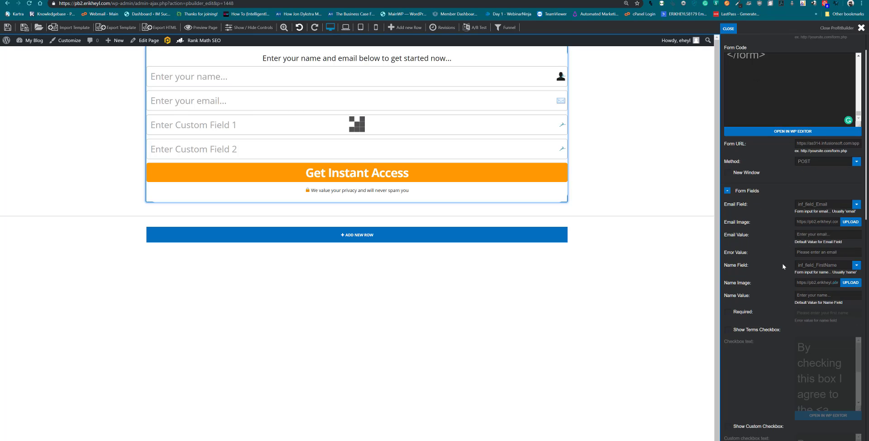
scroll(784, 270, down, 3)
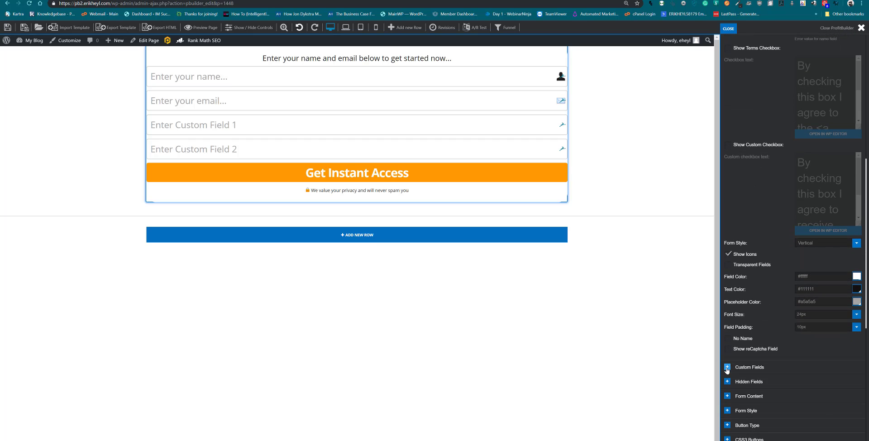
click(728, 367)
scroll(786, 408, down, 1)
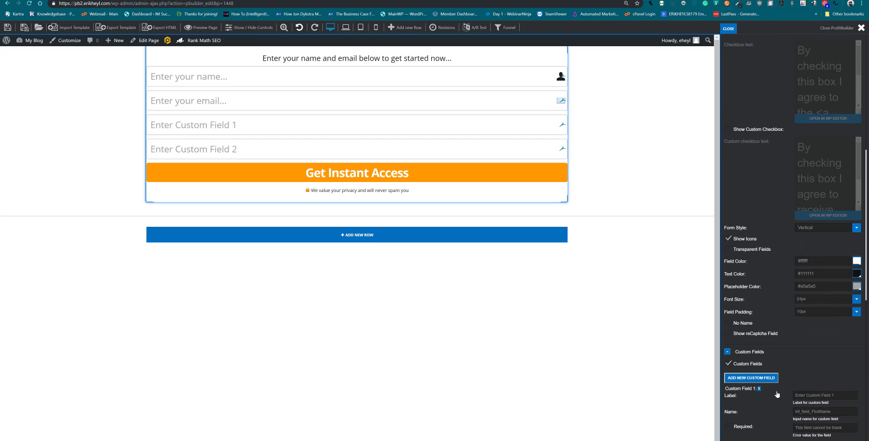
click(760, 384)
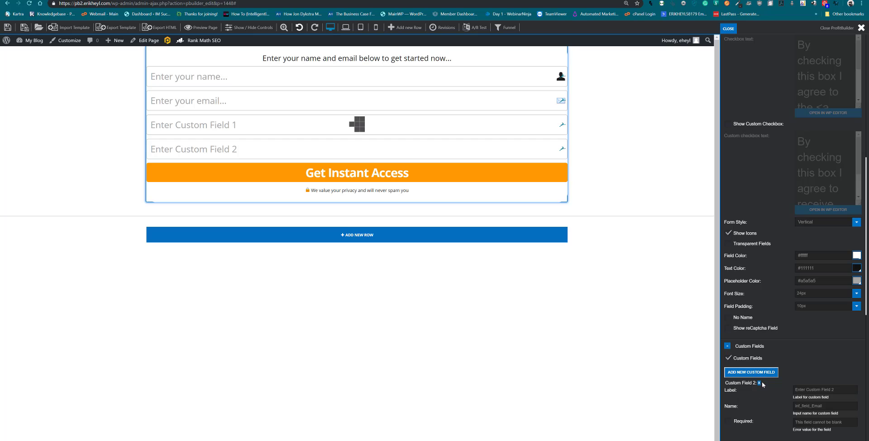
click(760, 383)
click(729, 358)
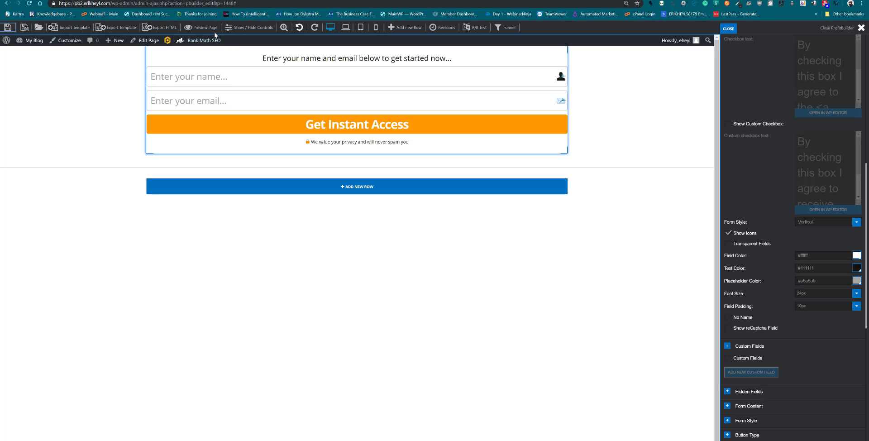
Open the live page in a new tab and submit a test first name and email address
right_click(196, 26)
click(211, 31)
click(222, 0)
click(325, 67)
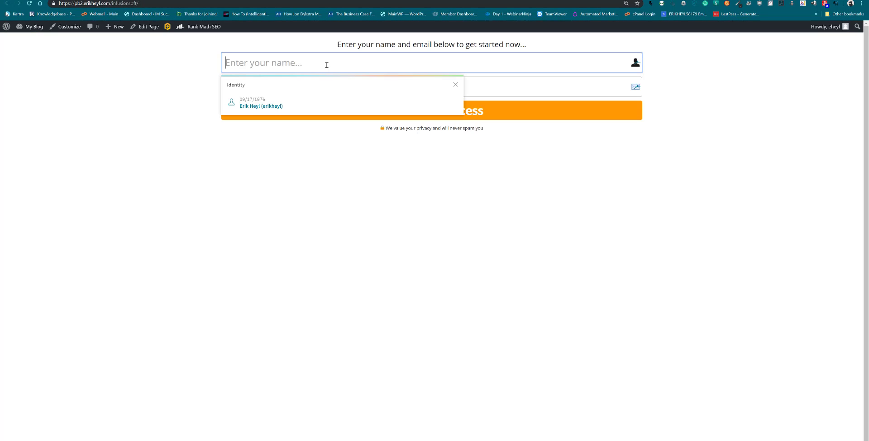
text(Erik)
key(Tab)
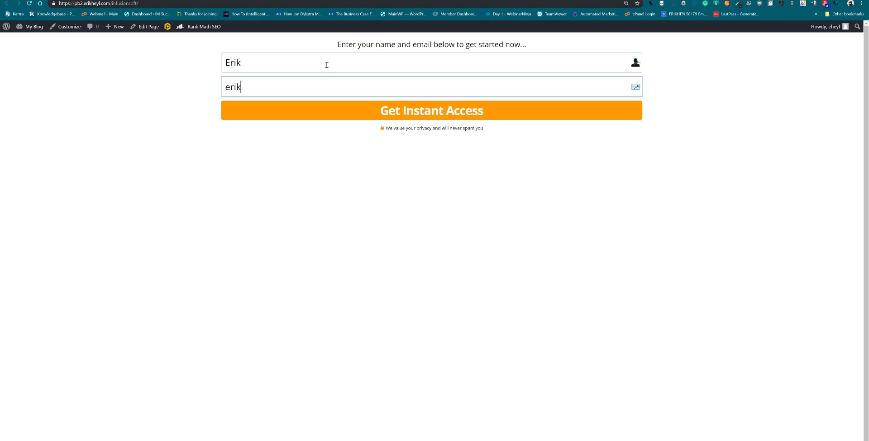
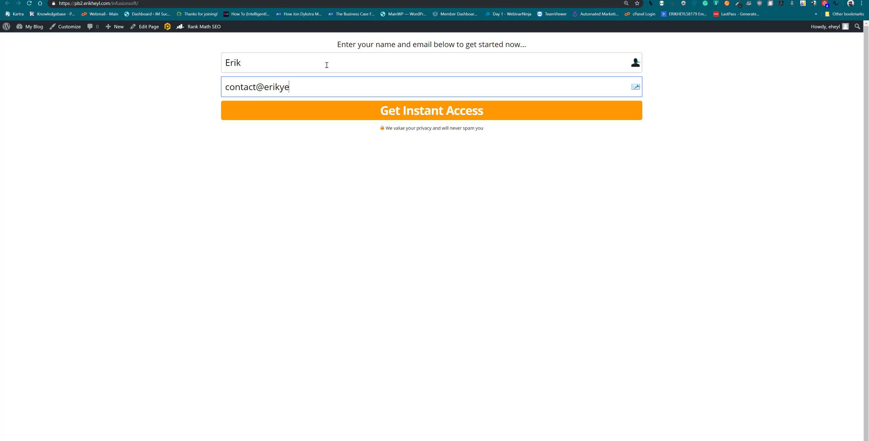
click(300, 129)
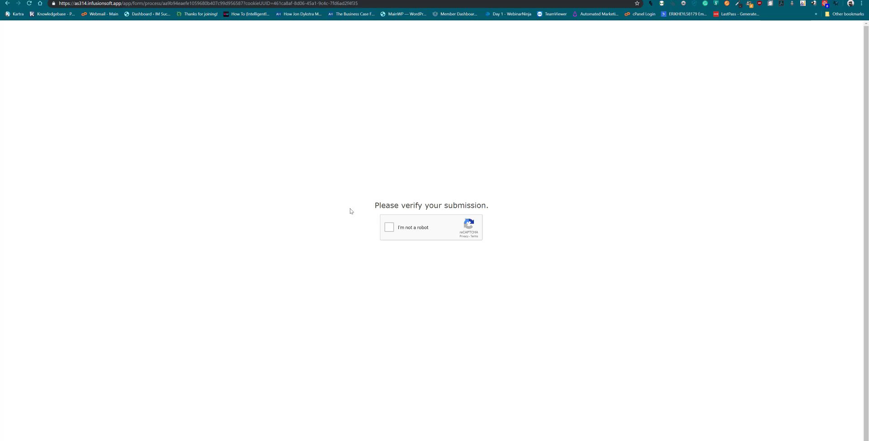
Pass the reCAPTCHA by ticking I'm not a robot, selecting all fire hydrant tiles, and verifying
click(393, 229)
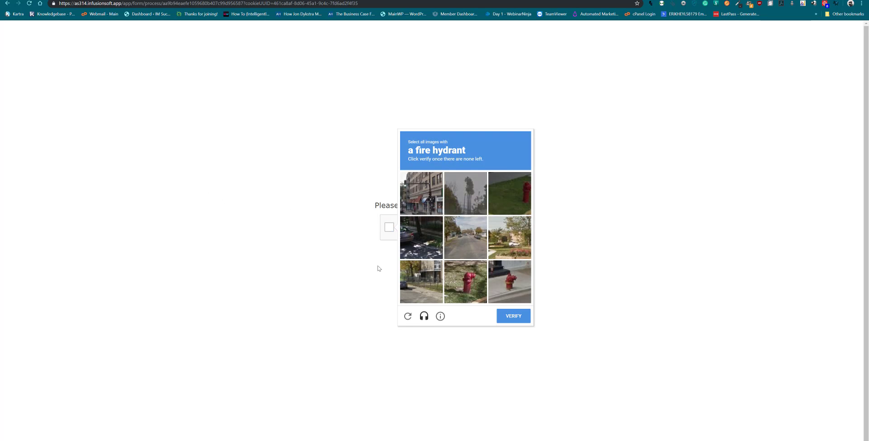
click(463, 275)
click(507, 279)
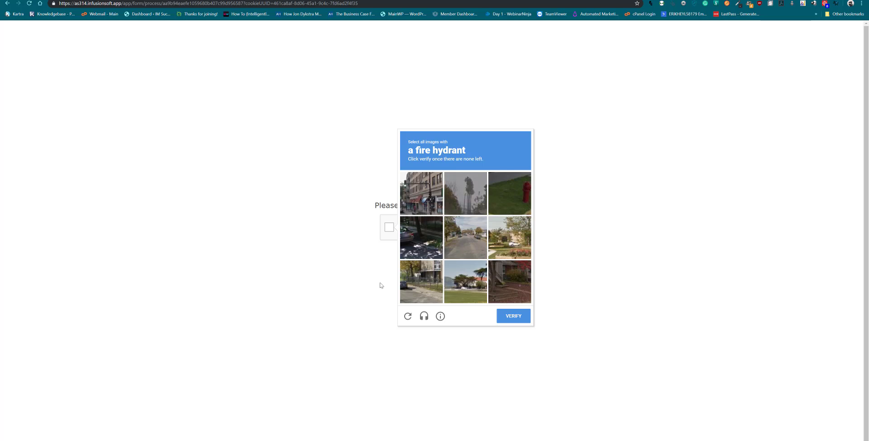
click(511, 188)
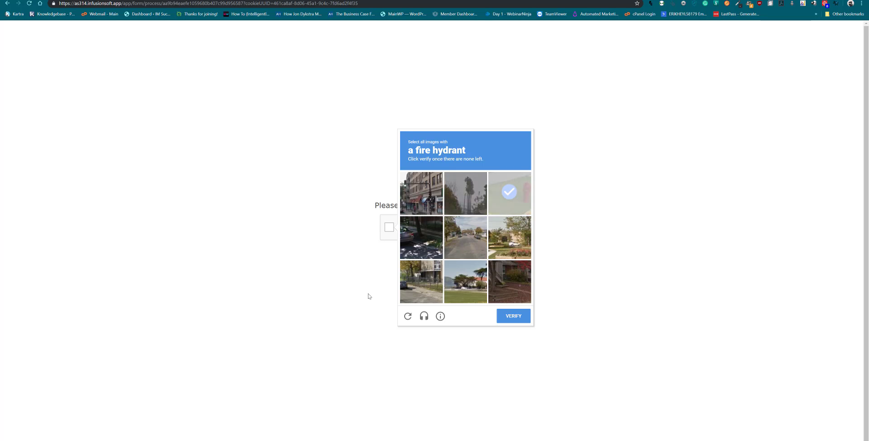
click(523, 199)
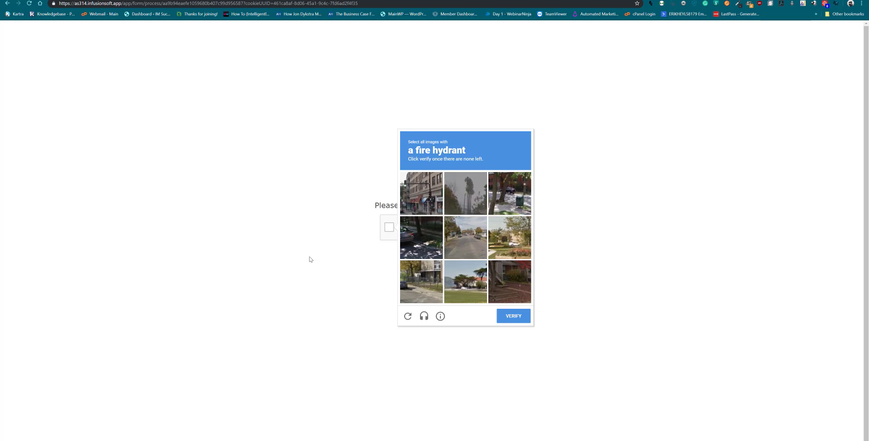
click(512, 317)
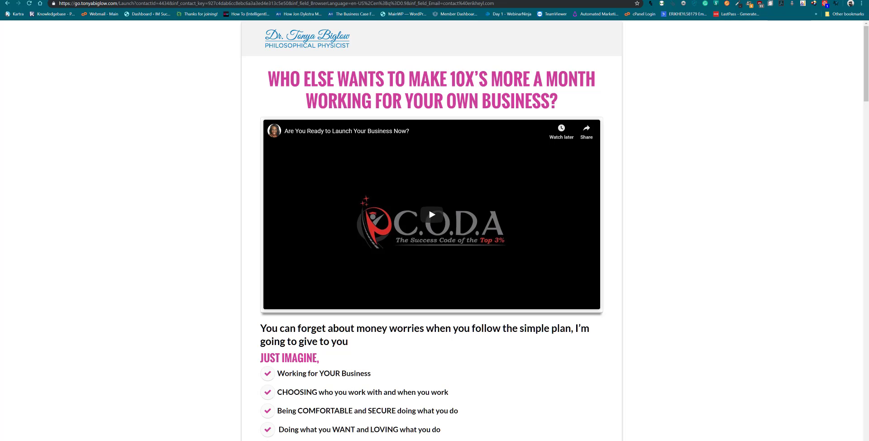
Copy the Infusionsoft form HTML and scripts from the Kartra ticket reply, then return to ProfitBuilder
click(217, 0)
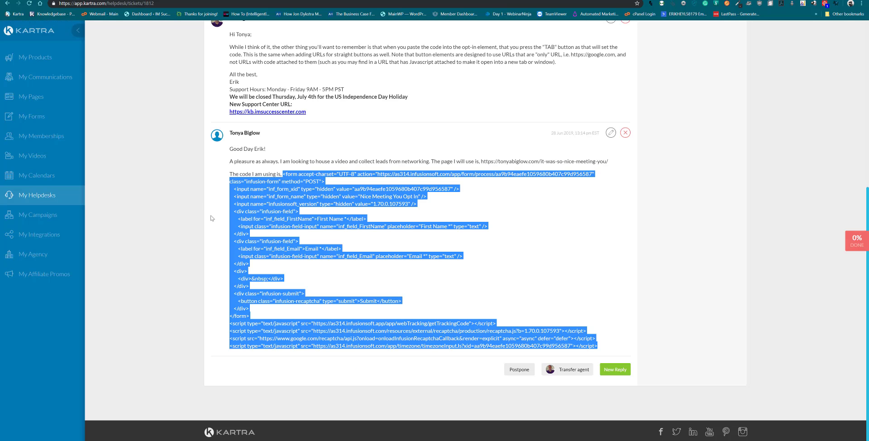
click(390, 336)
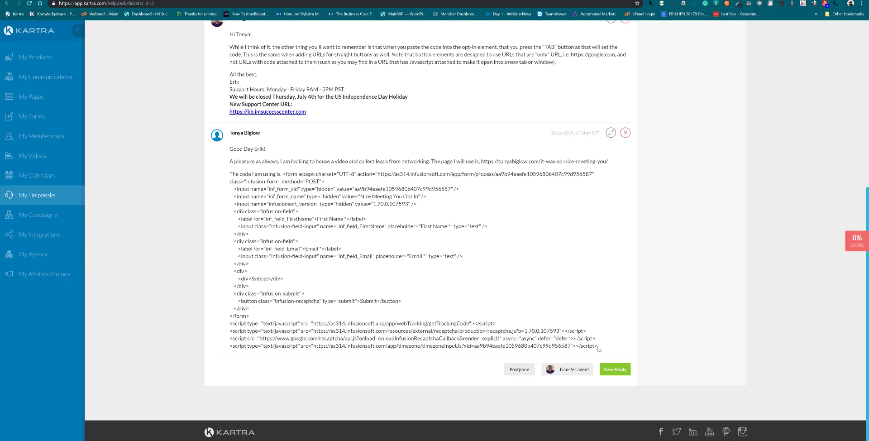
drag(597, 346, 282, 174)
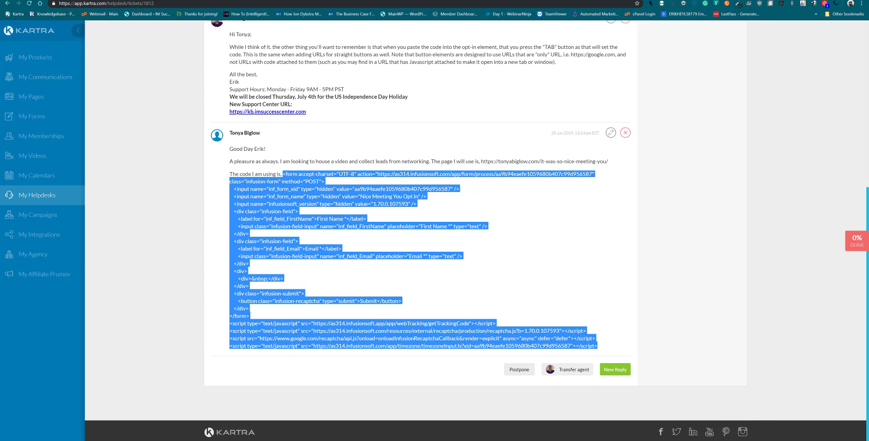
click(271, 0)
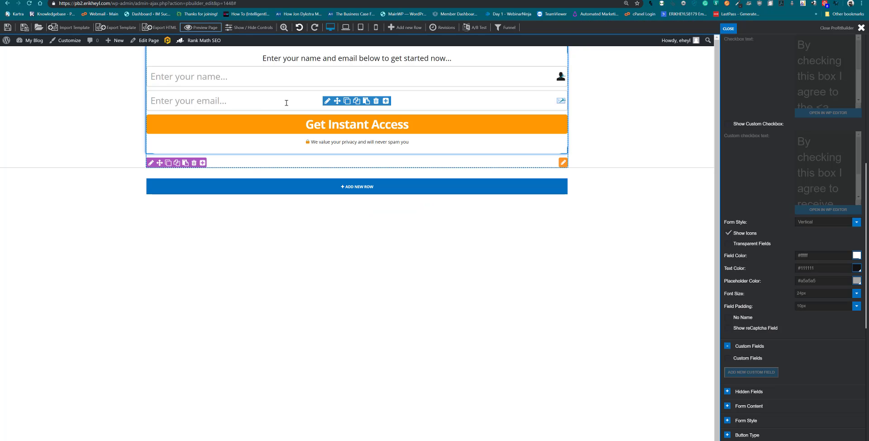
Delete the optin form and add a Basic Text/HTML element in the empty row
click(376, 101)
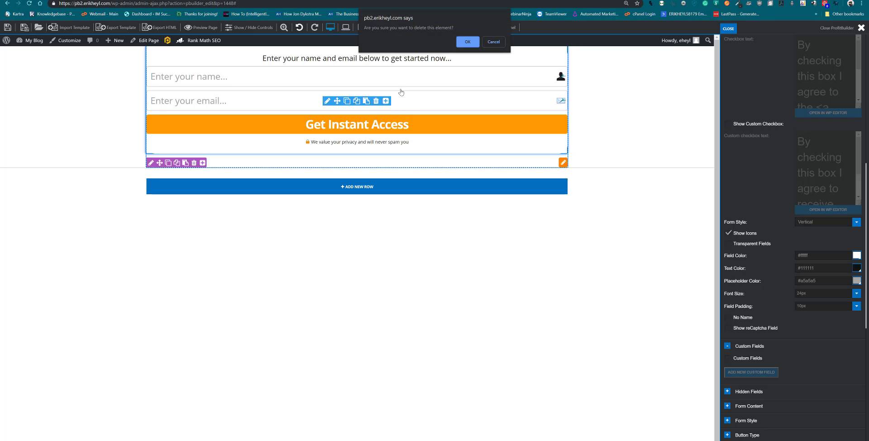
click(458, 44)
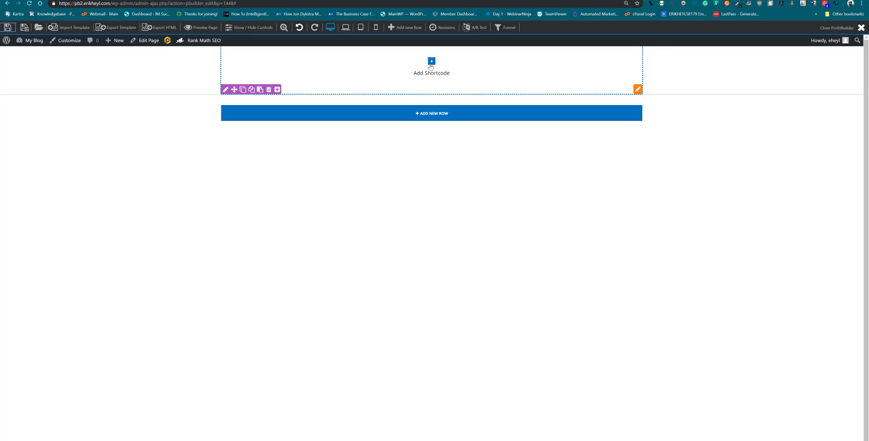
click(430, 65)
click(383, 174)
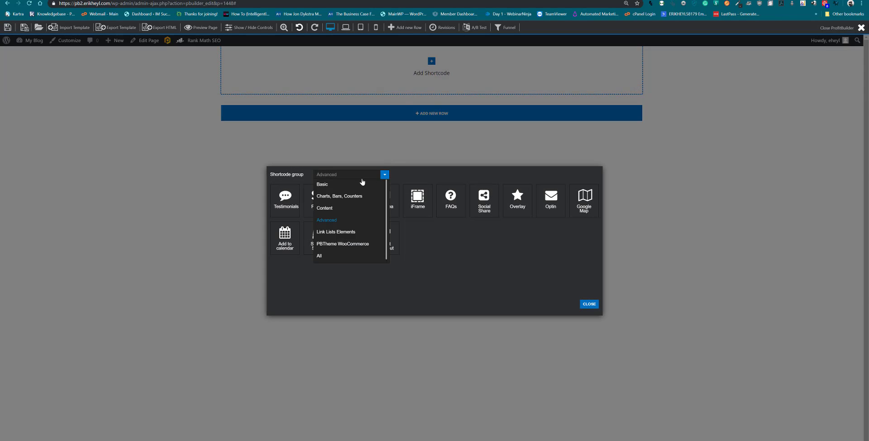
click(362, 184)
click(319, 195)
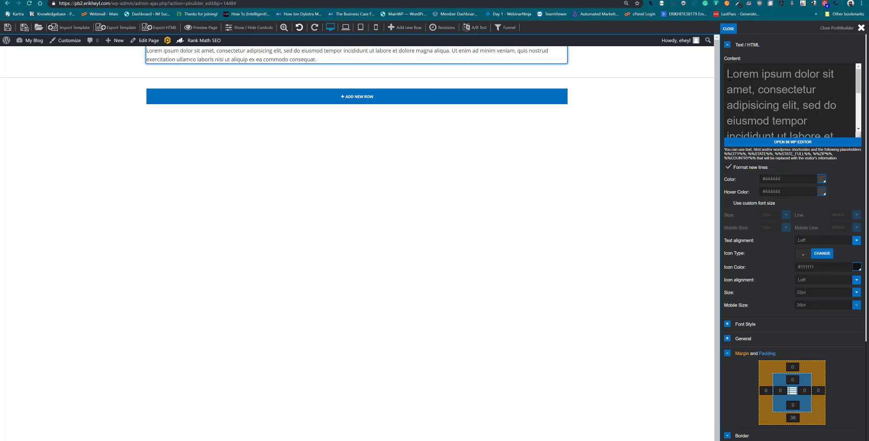
Replace the Lorem ipsum text with the pasted Infusionsoft code and uncheck Format new lines
drag(729, 74, 848, 185)
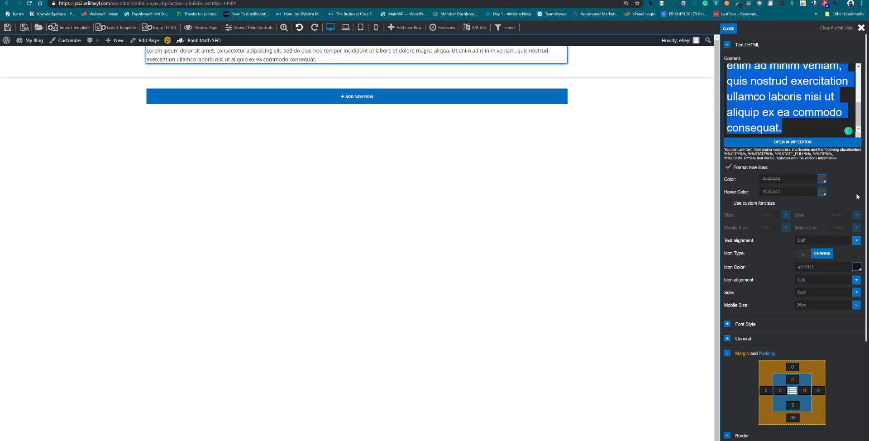
key(BackSpace)
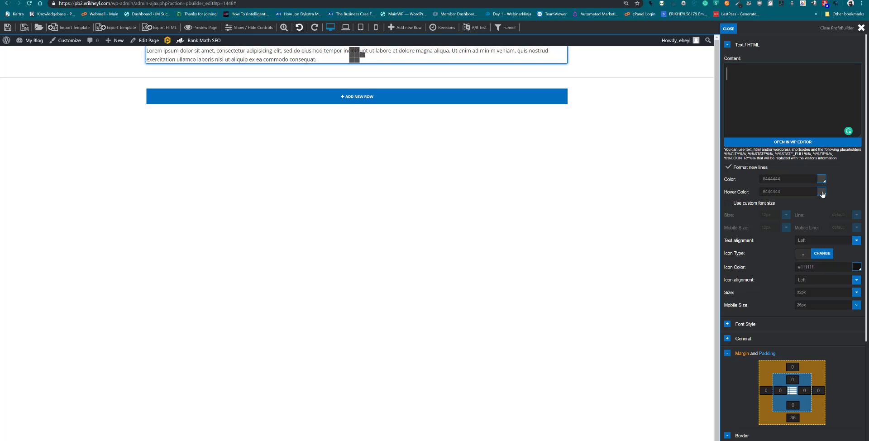
key(ctrl+v)
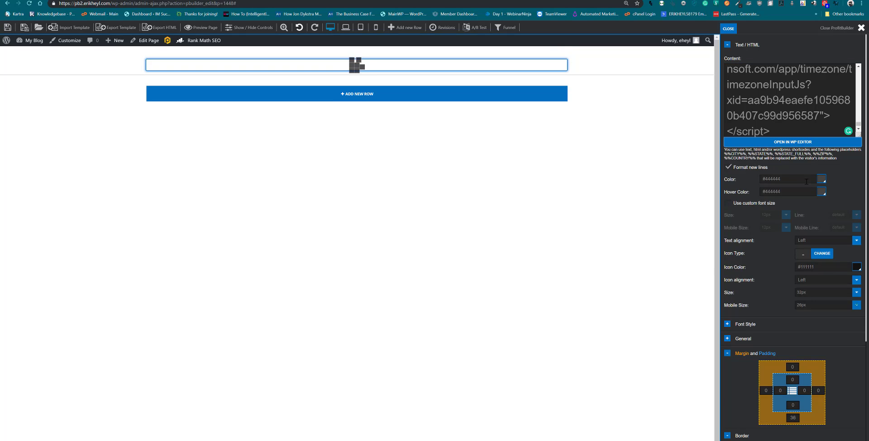
click(729, 167)
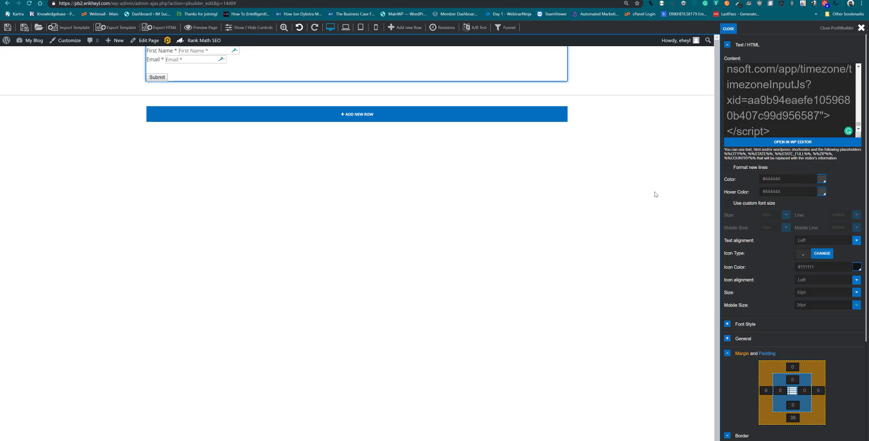
Delete the Text/HTML element holding the pasted Infusionsoft form
scroll(760, 214, down, 3)
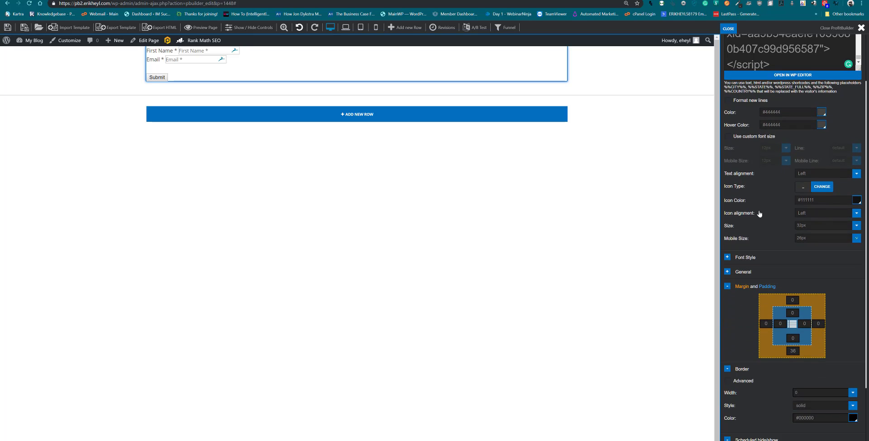
scroll(759, 214, down, 3)
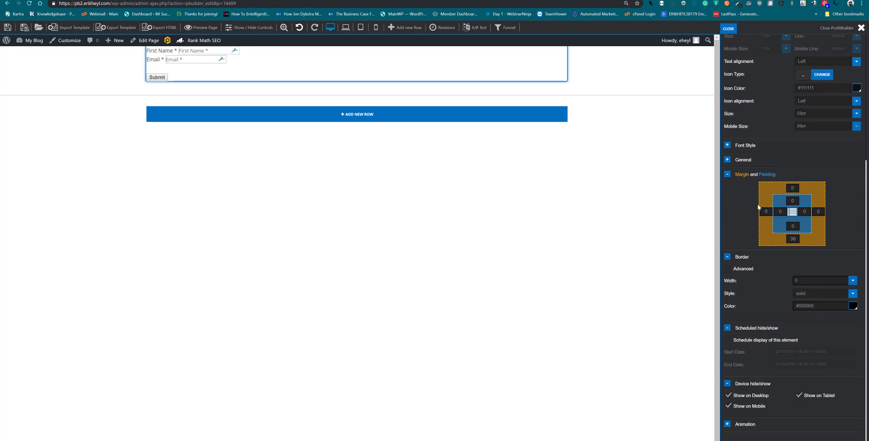
click(375, 66)
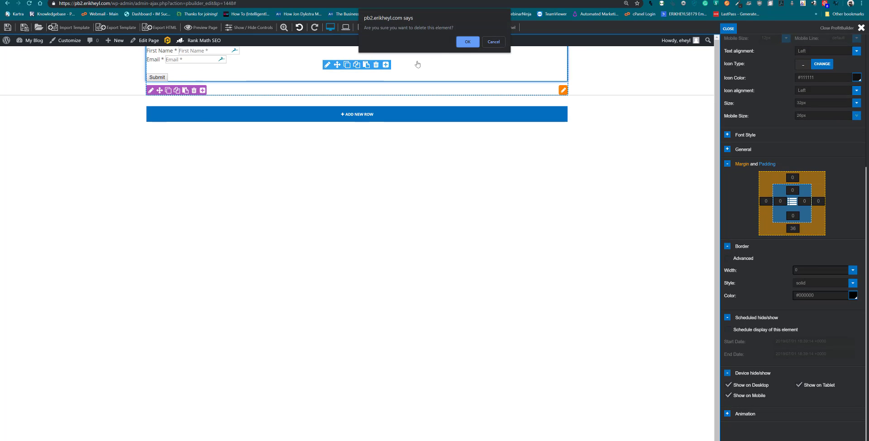
click(469, 46)
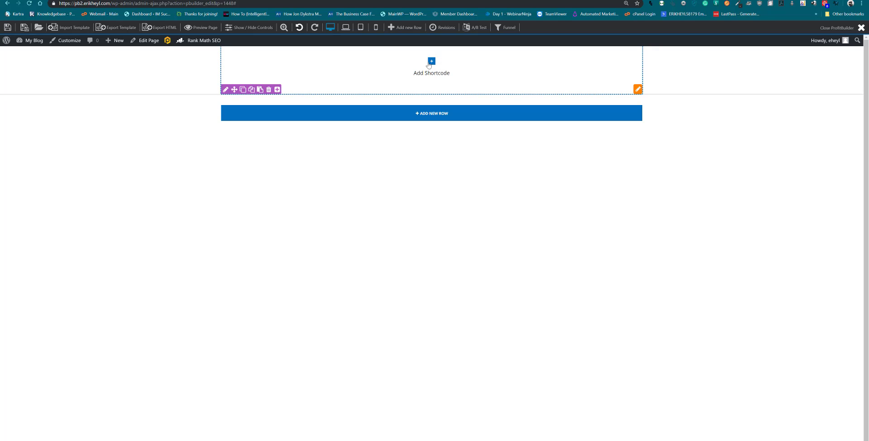
Add an Optin element from the Advanced group to the empty row
click(431, 62)
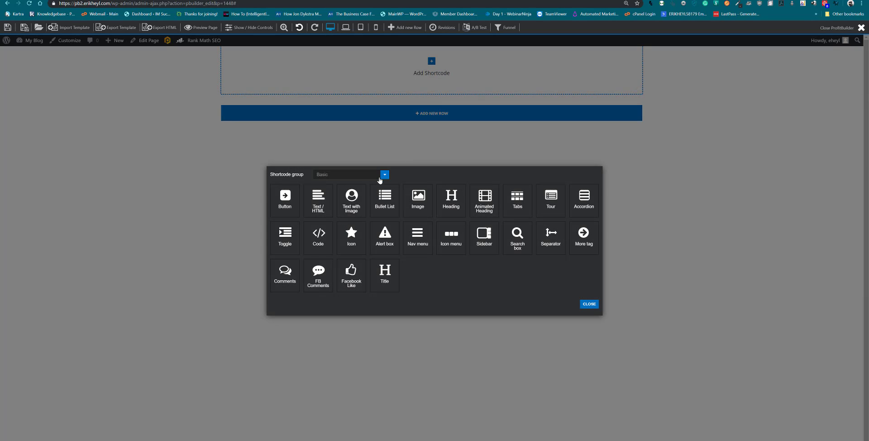
click(381, 176)
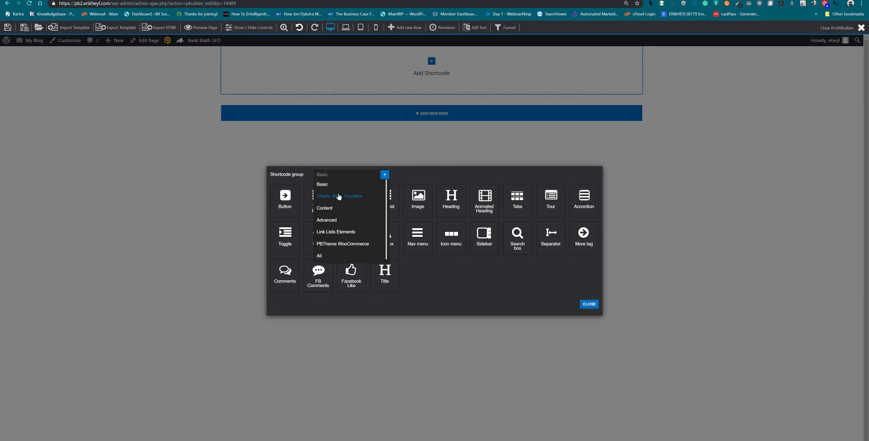
click(339, 220)
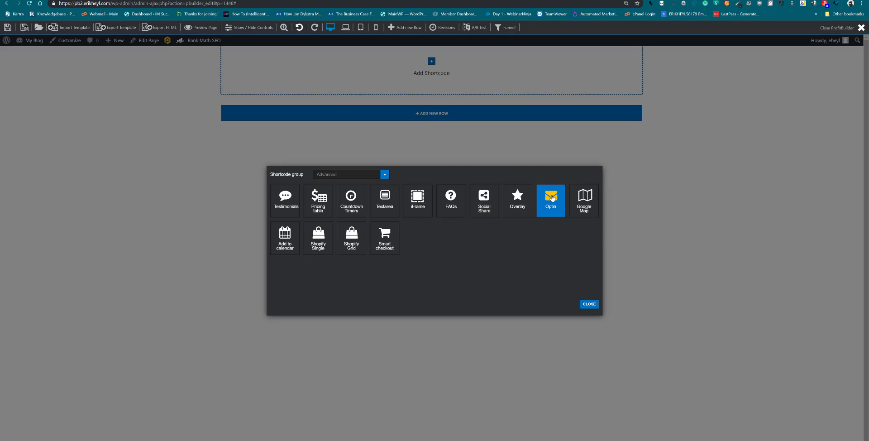
click(552, 198)
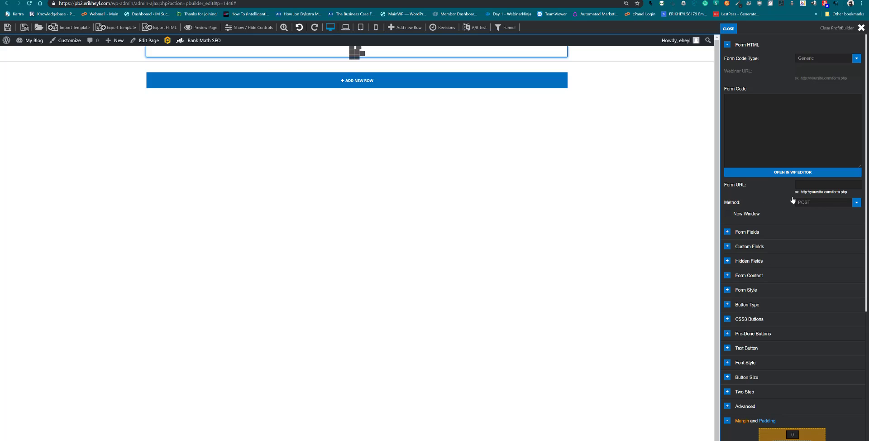
Expand the Optin element's Form Fields section and review its name and email field settings
scroll(790, 198, down, 5)
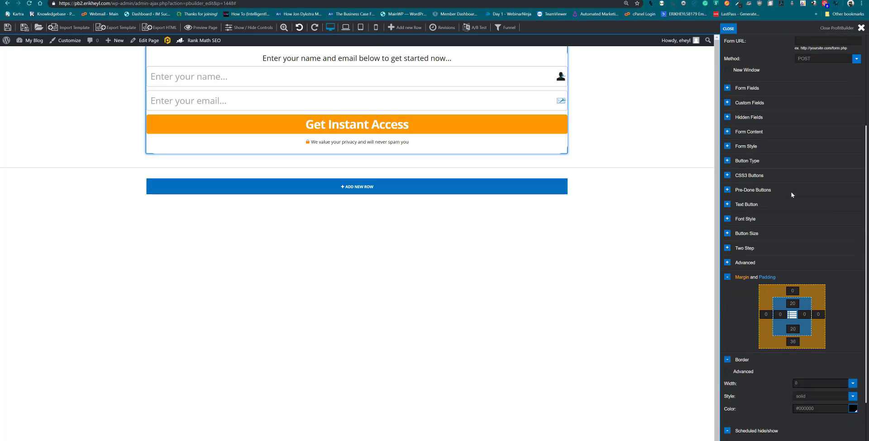
scroll(792, 195, down, 3)
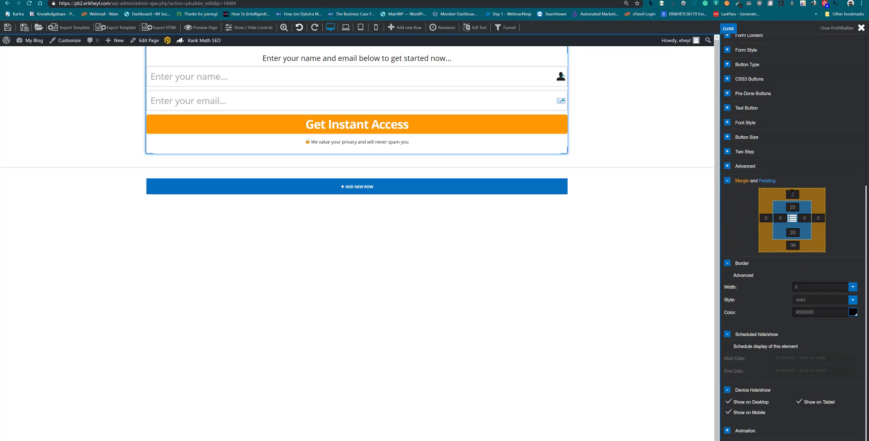
scroll(792, 195, up, 4)
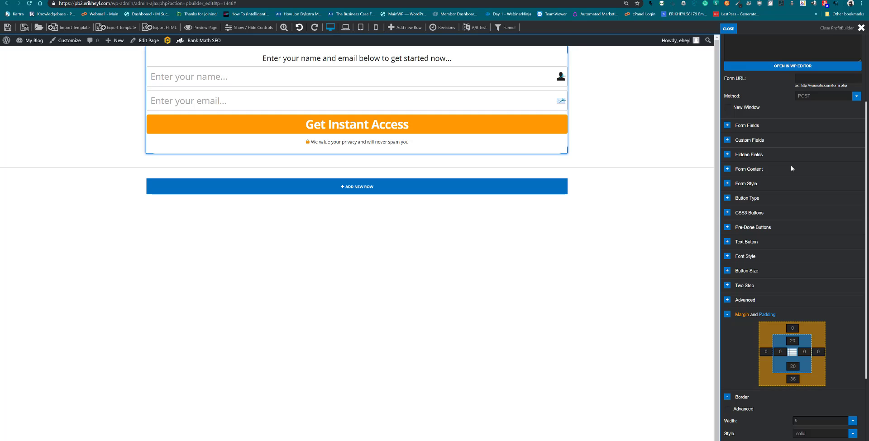
scroll(791, 168, up, 1)
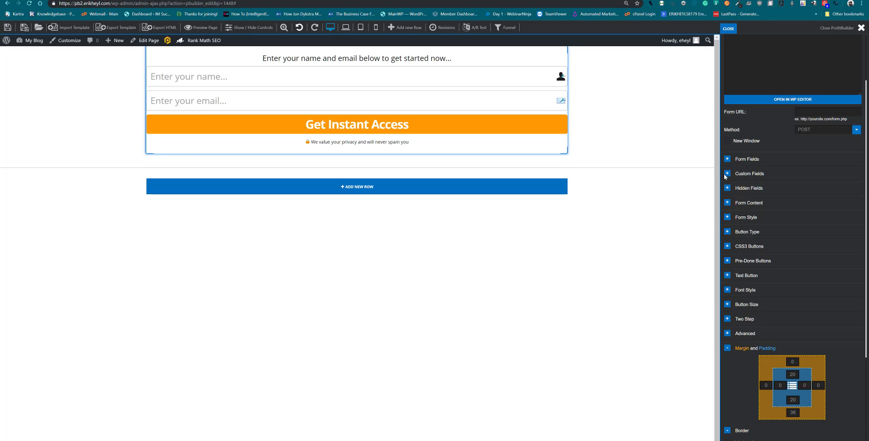
scroll(725, 176, up, 2)
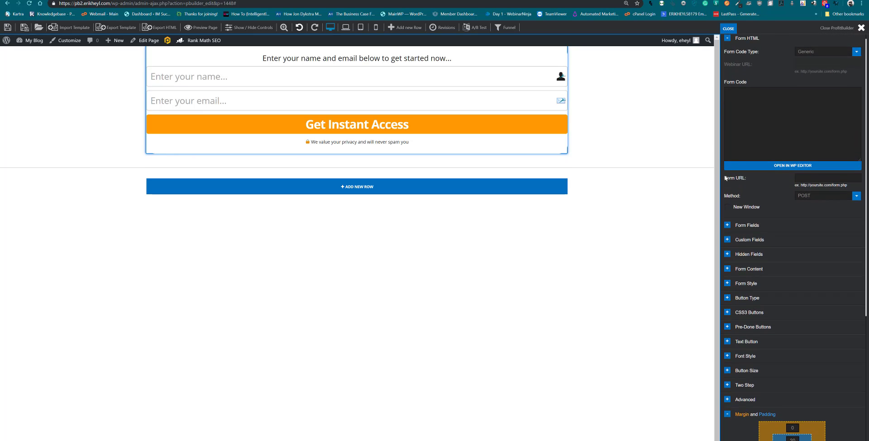
click(728, 232)
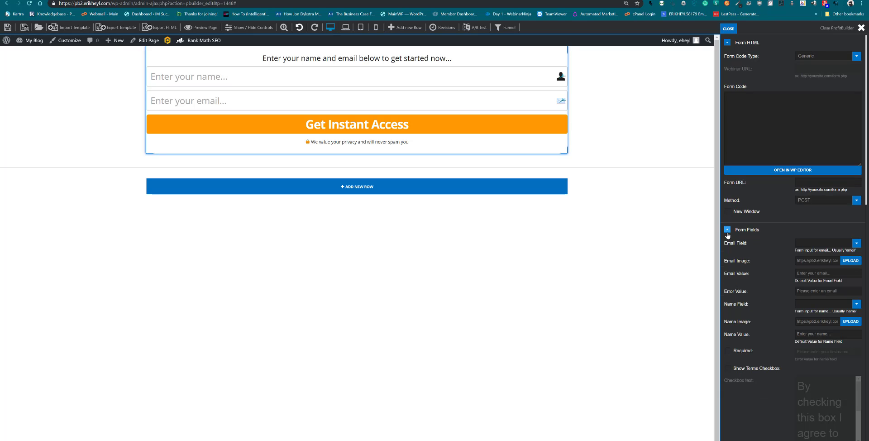
scroll(727, 233, down, 3)
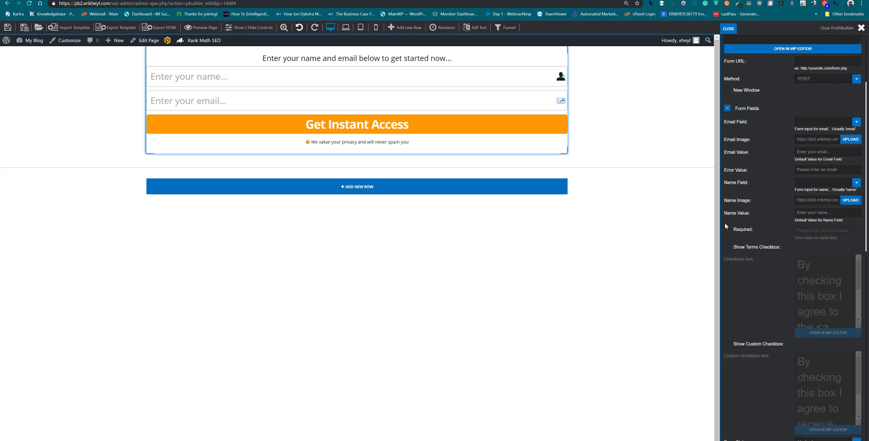
scroll(724, 222, down, 3)
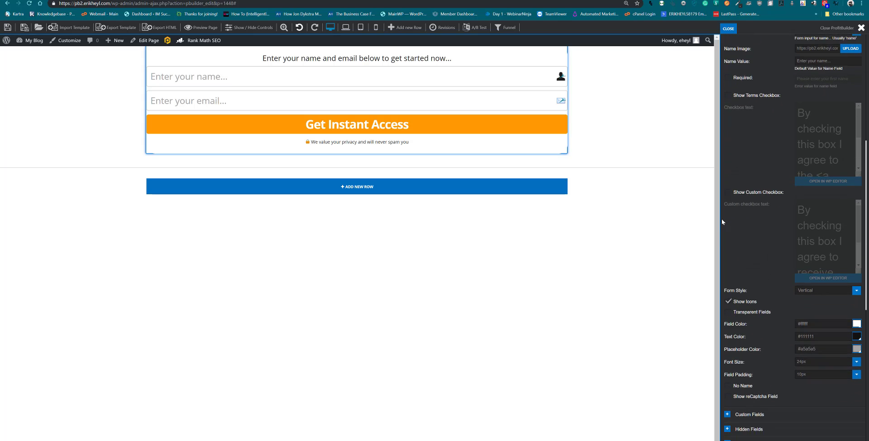
scroll(721, 219, down, 2)
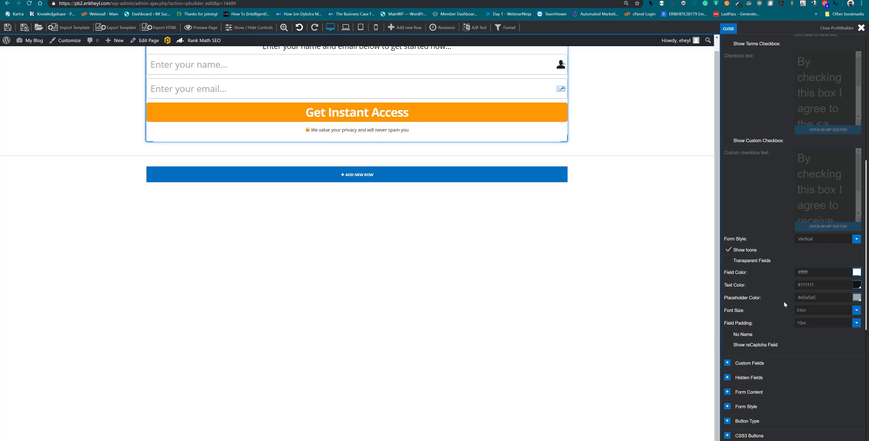
scroll(743, 317, up, 5)
scroll(756, 287, up, 5)
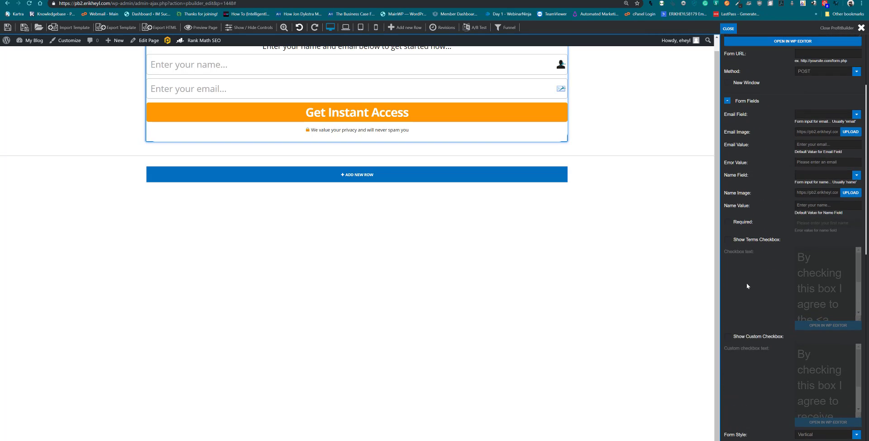
scroll(732, 278, up, 1)
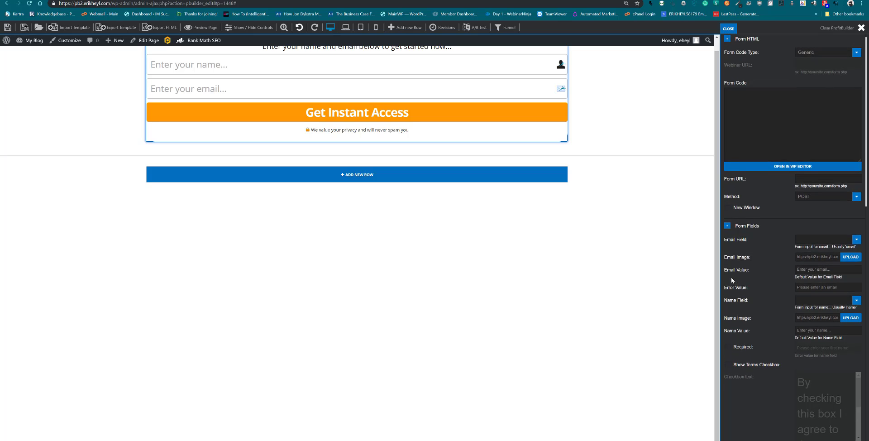
scroll(493, 265, up, 1)
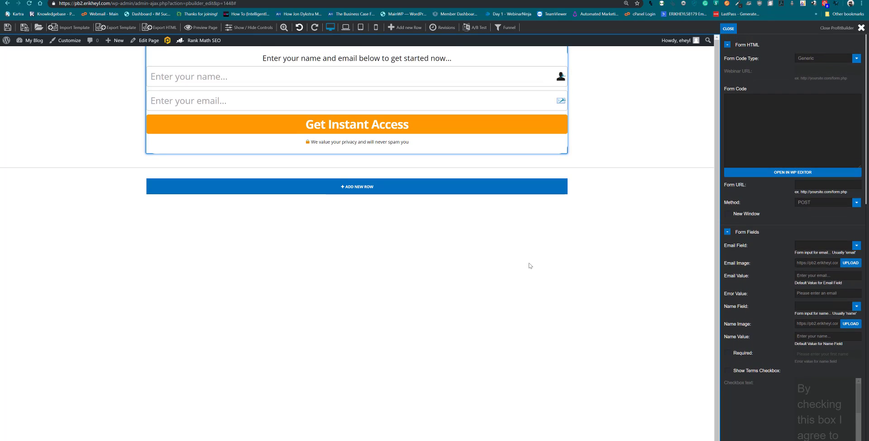